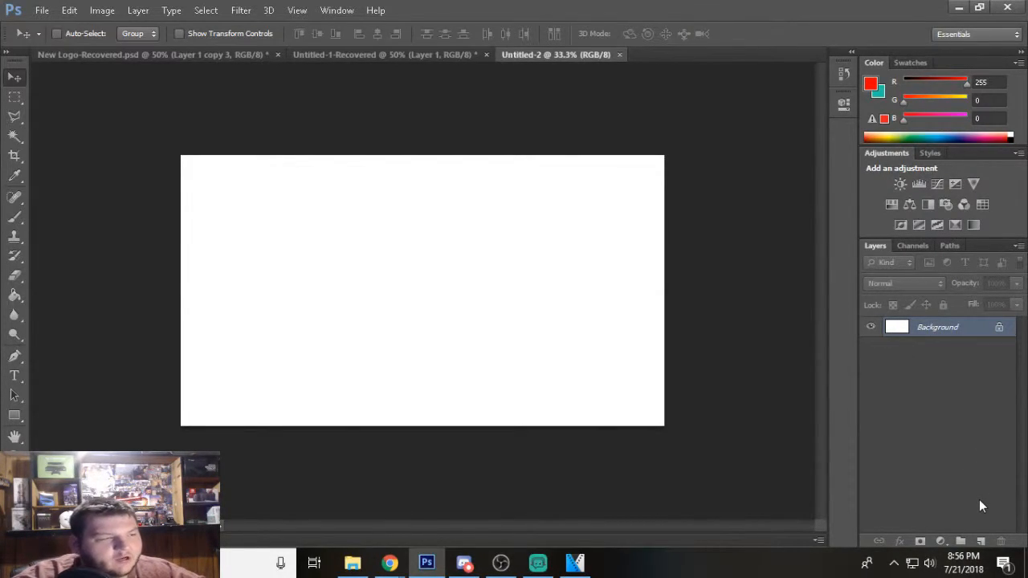
Add a new empty layer and delete the white Background layer.
left_click(980, 542)
left_click_drag(945, 358, 1000, 542)
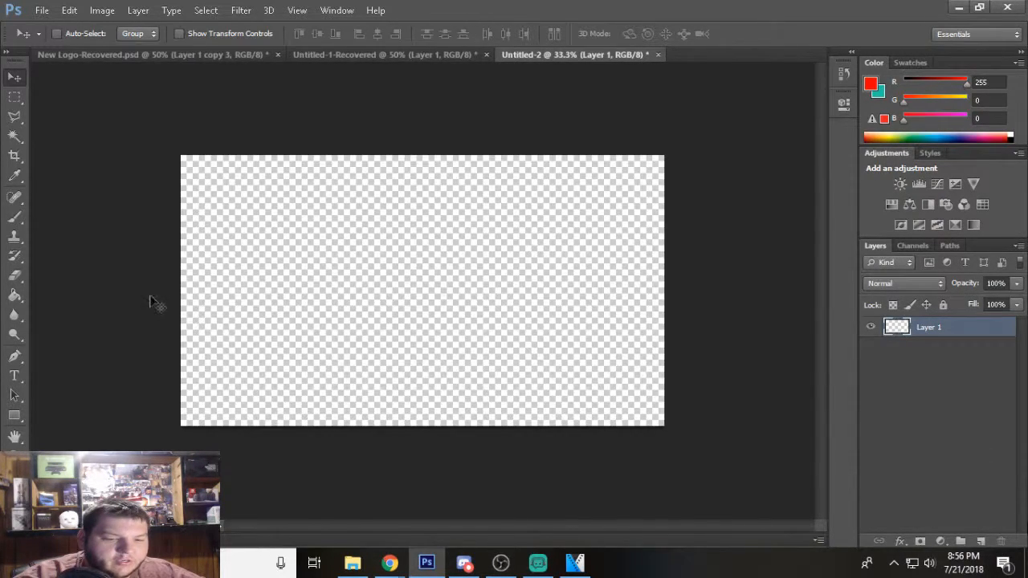
Set the foreground colour to black for filling a rectangular selection.
left_click(14, 96)
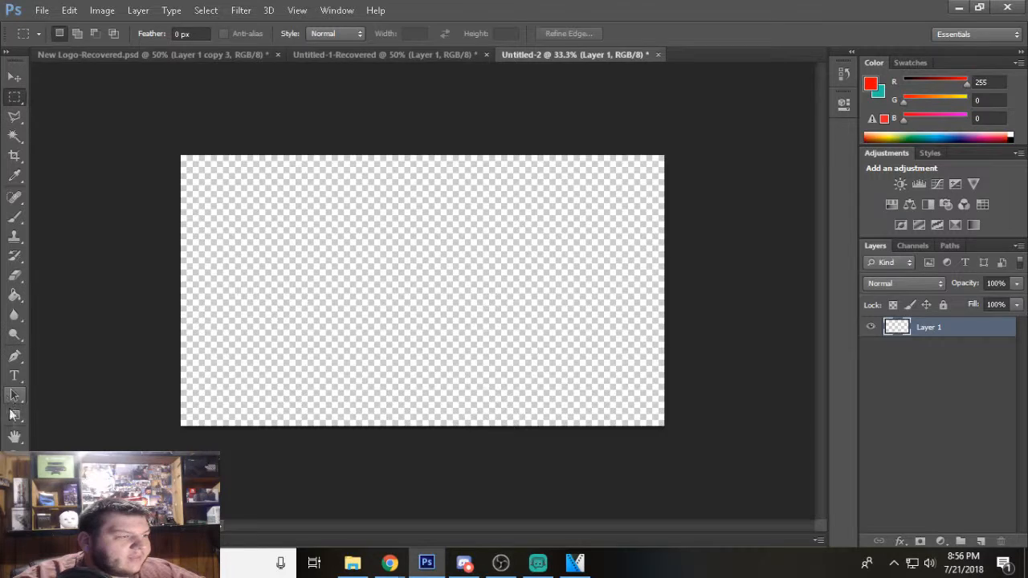
key("x")
left_click(11, 488)
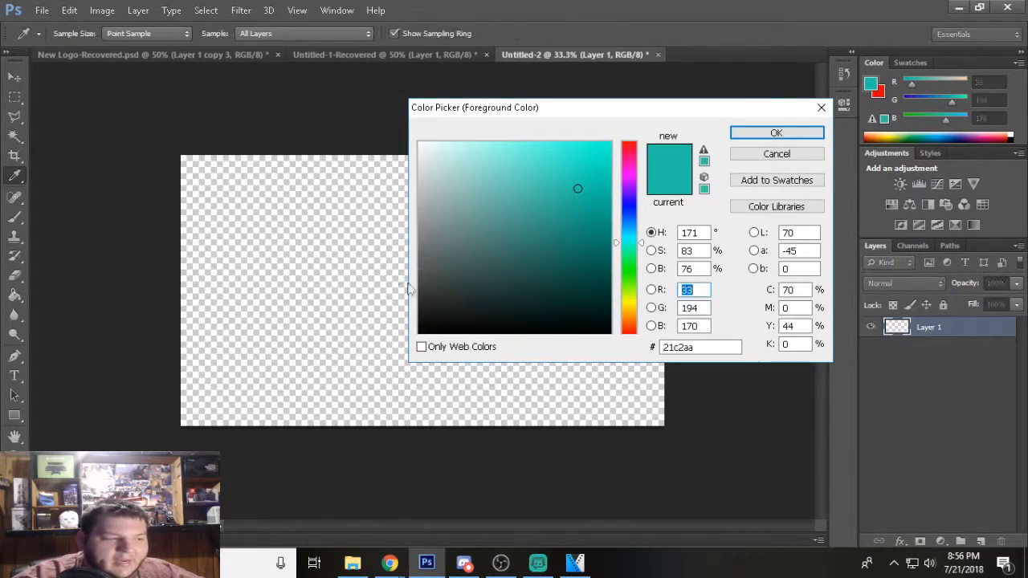
left_click_drag(562, 293, 613, 336)
left_click(754, 137)
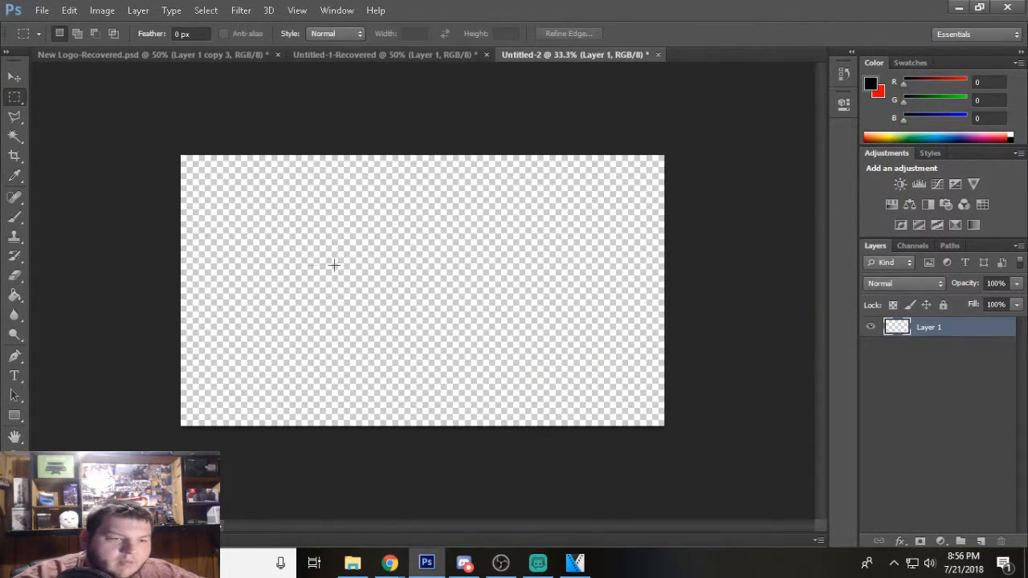
Select a wide rectangle in the middle of the canvas, fill it with the black foreground colour, and clear the selection.
left_click_drag(263, 238, 579, 352)
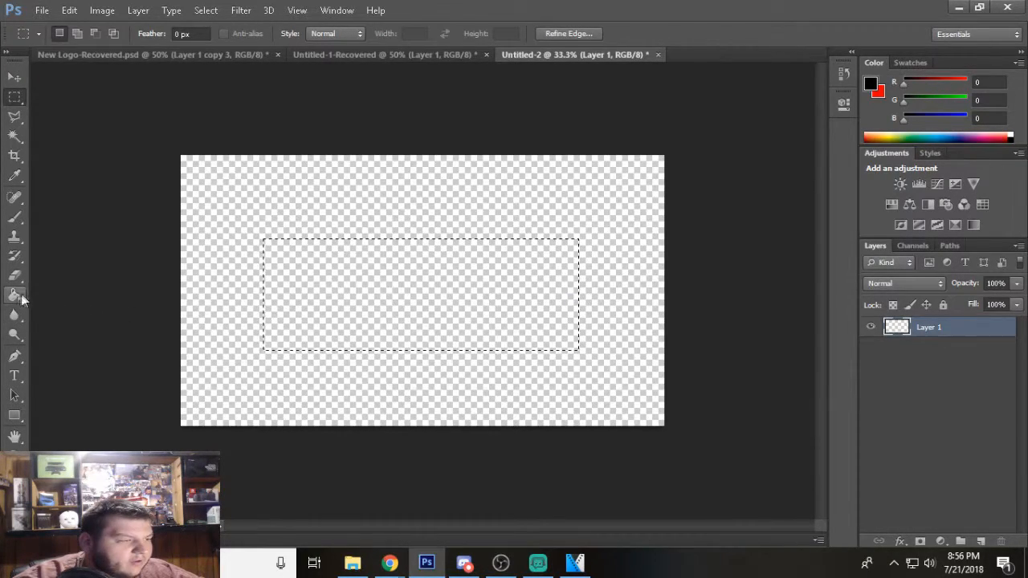
left_click(14, 295)
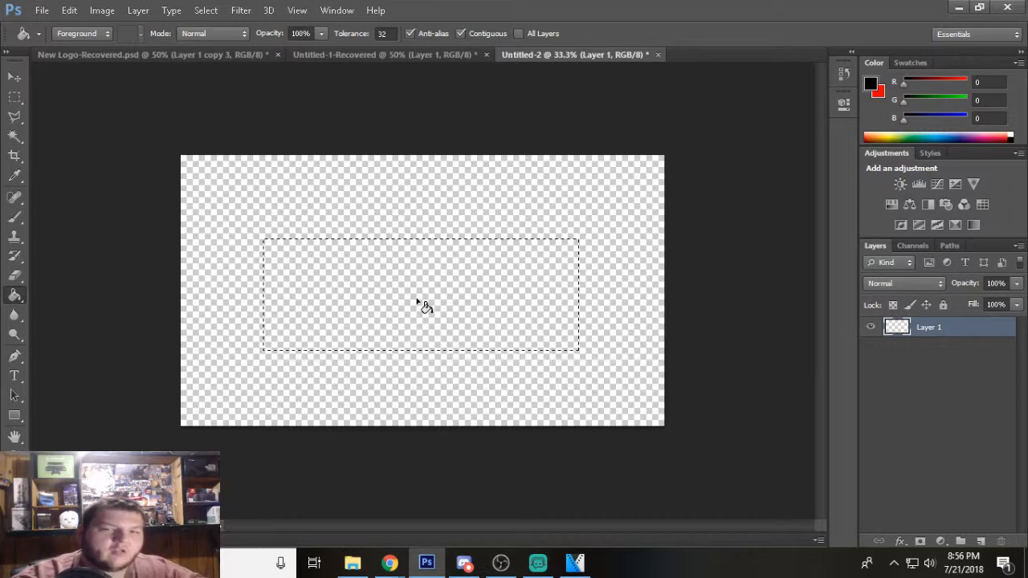
left_click(417, 303)
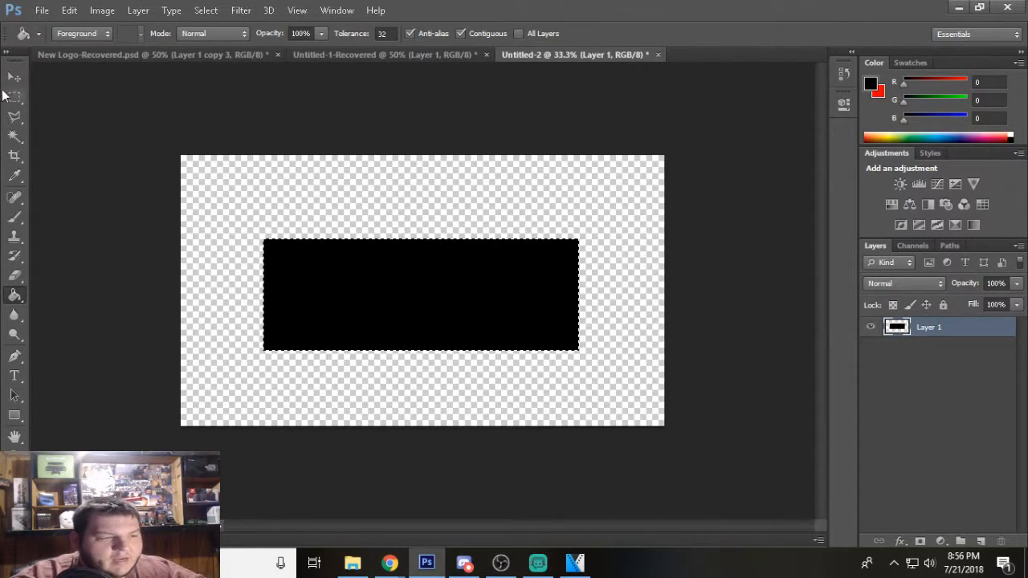
left_click(15, 99)
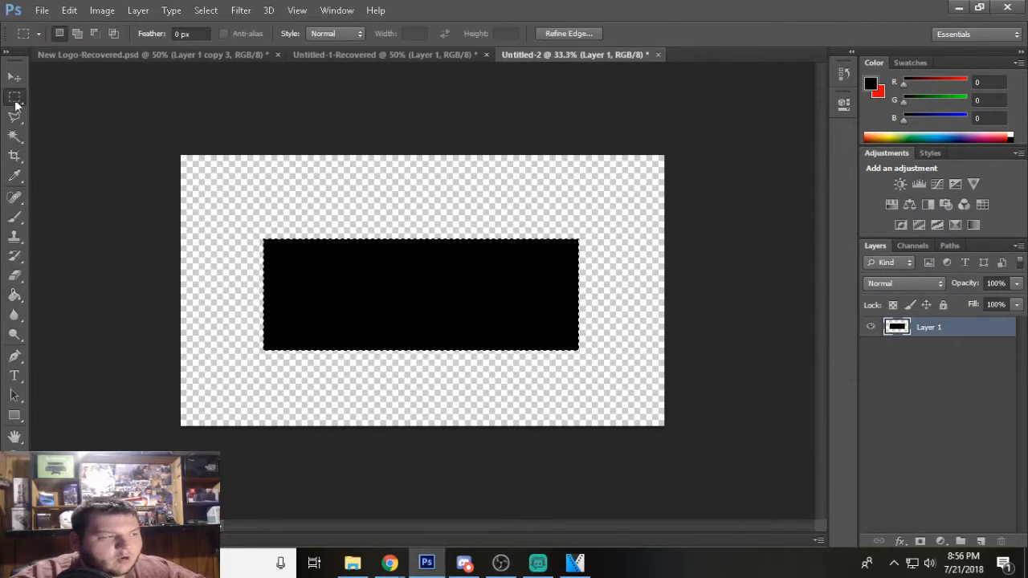
left_click(446, 140)
Add a Stroke layer style to the black rectangle's layer with a size of 43 px.
right_click(938, 328)
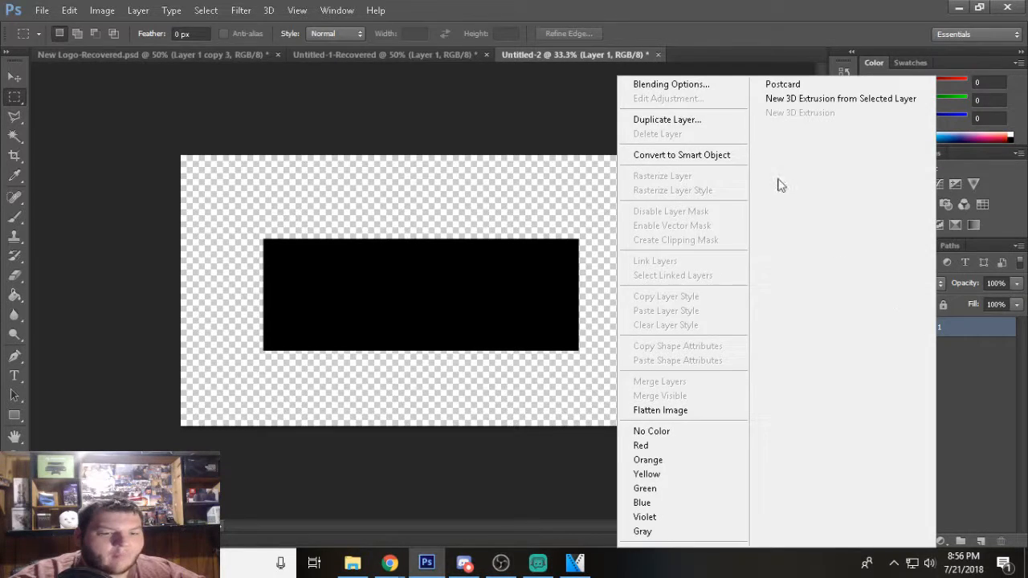
left_click(705, 90)
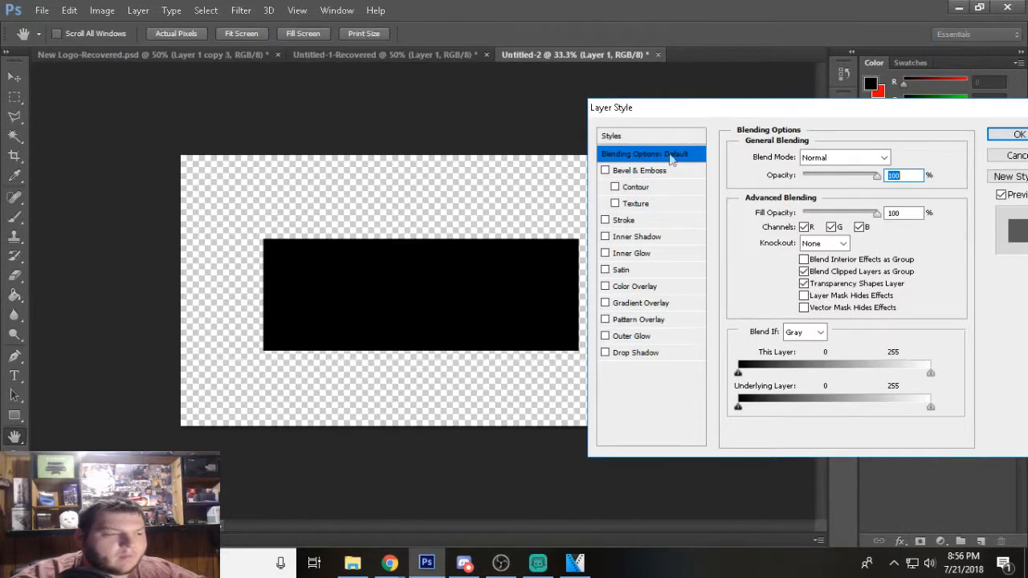
left_click(607, 221)
left_click(627, 220)
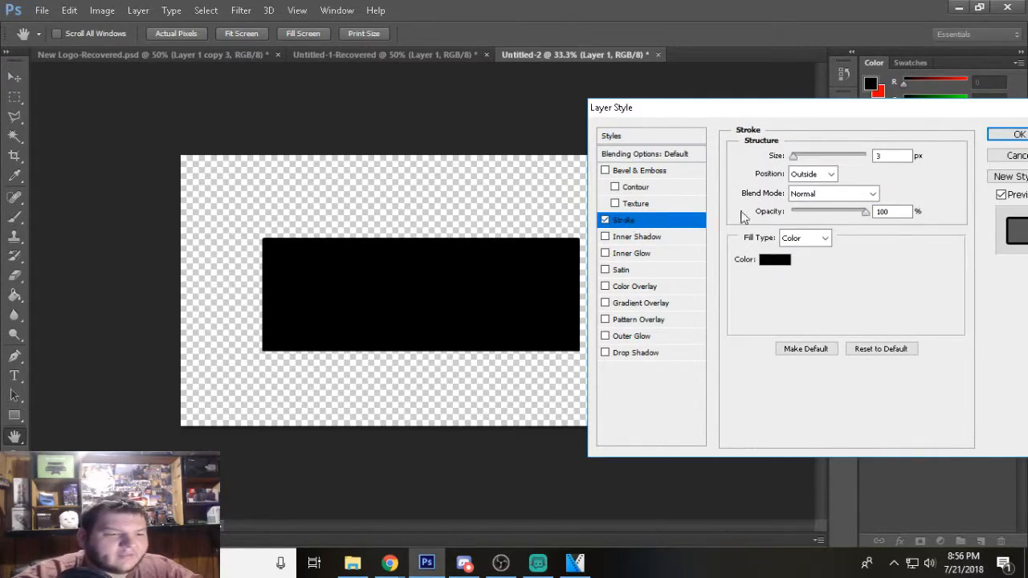
left_click(808, 155)
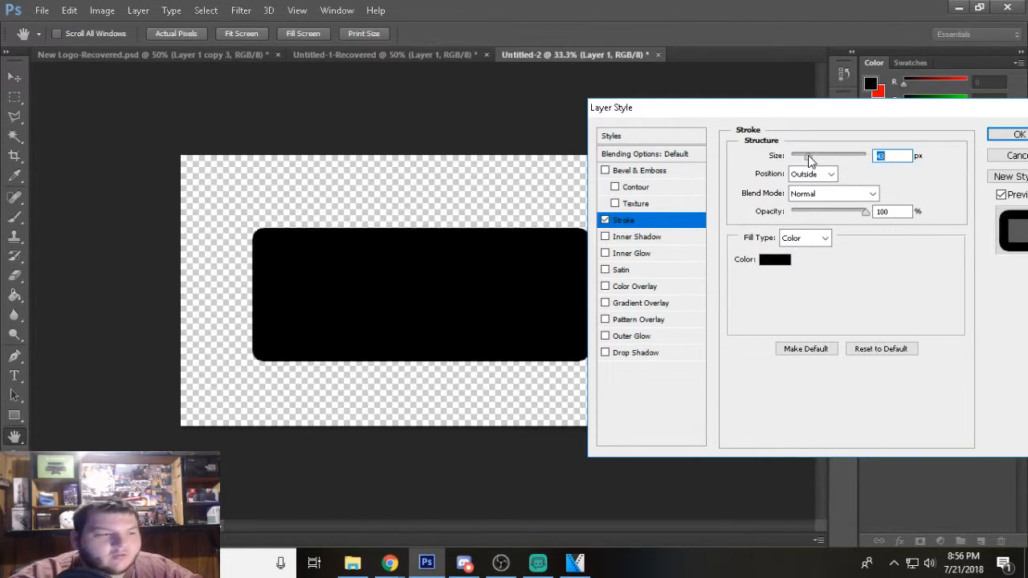
Set the stroke colour to bright green and apply the layer style.
left_click(773, 260)
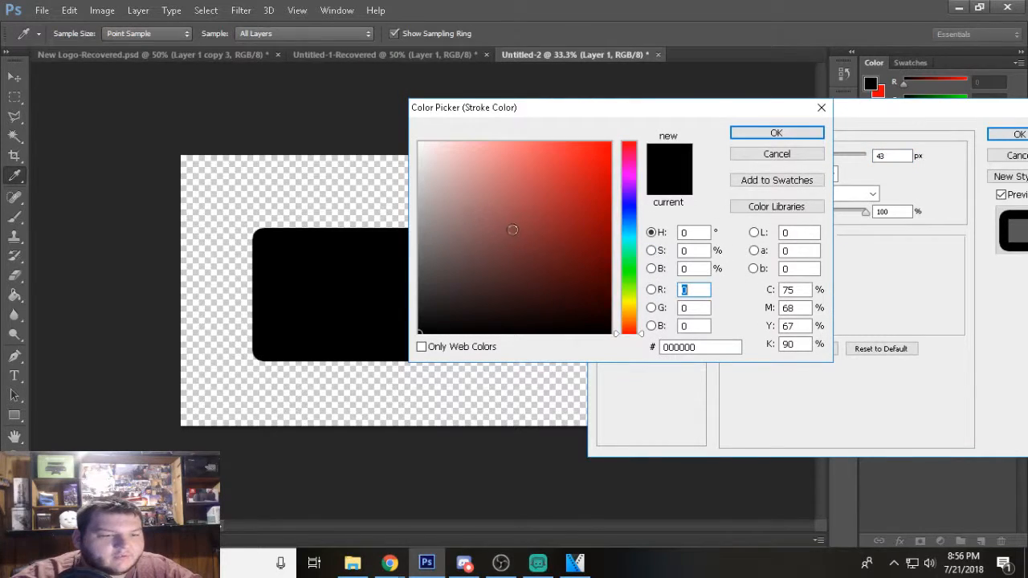
left_click(629, 270)
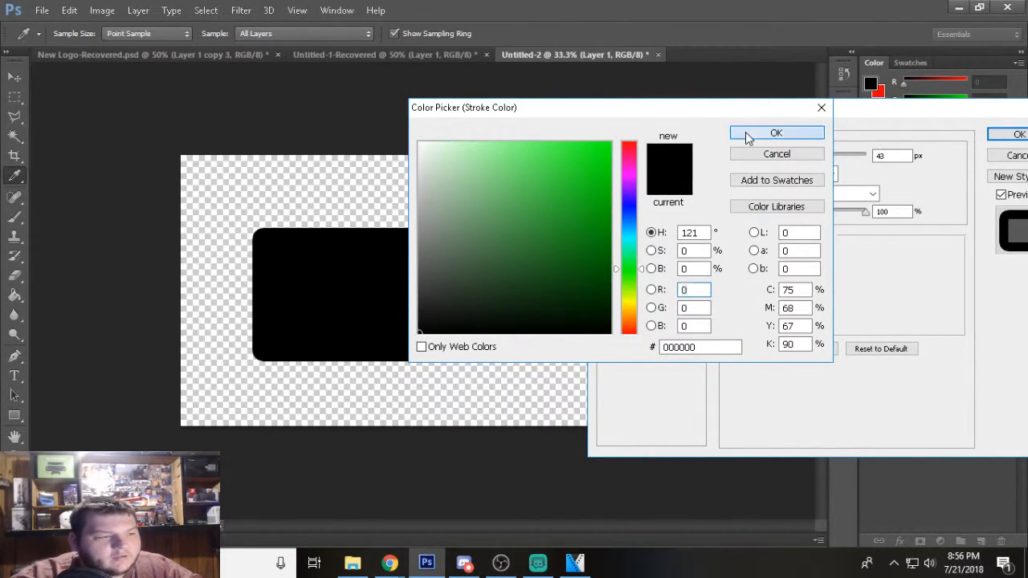
left_click(745, 135)
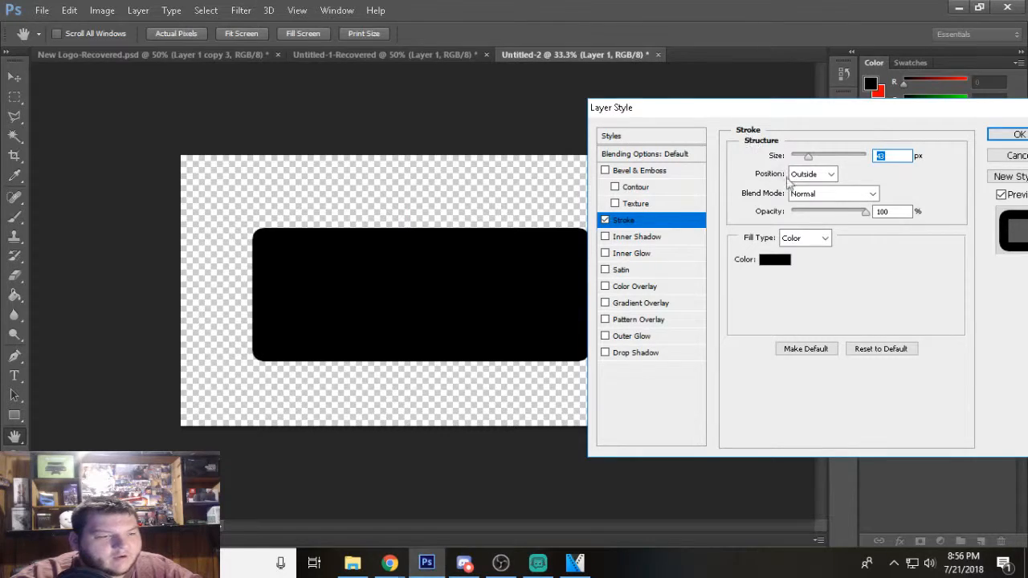
left_click(775, 259)
left_click_drag(495, 161, 731, 140)
left_click(744, 133)
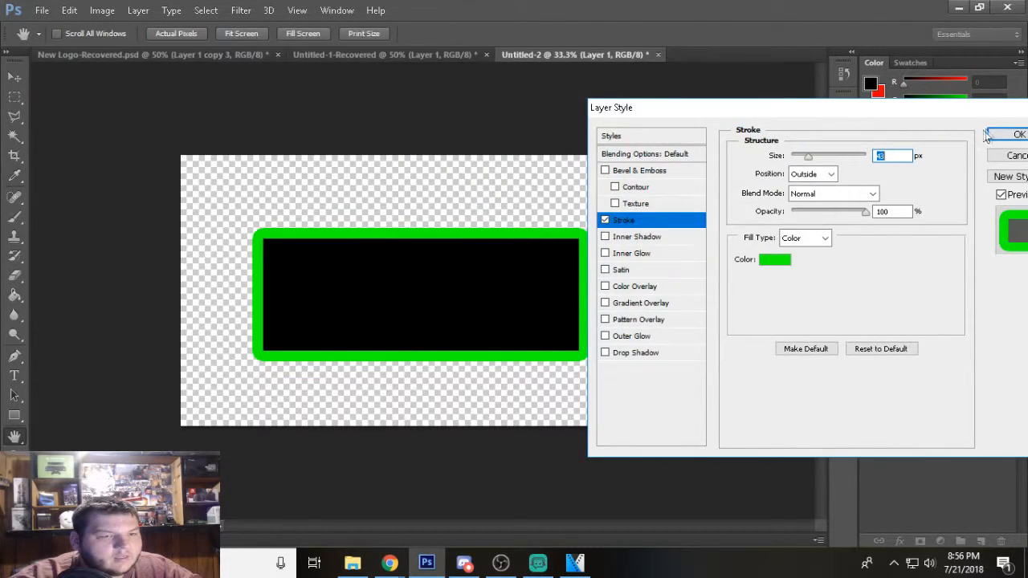
left_click(1014, 134)
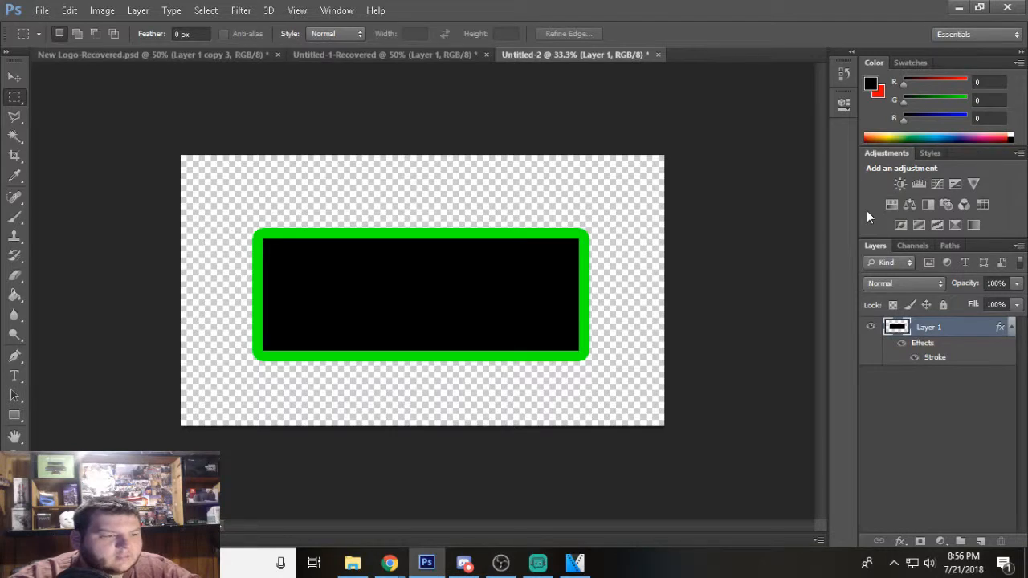
Activate the Type tool and set the text colour to white.
key("ctrl+minus")
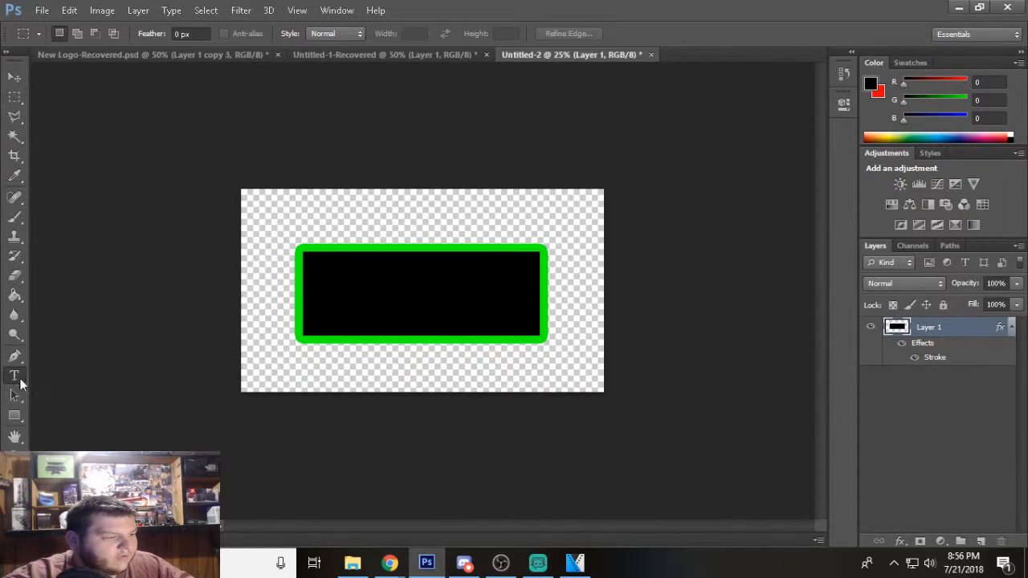
left_click(15, 376)
left_click(11, 486)
left_click_drag(517, 238, 388, 120)
left_click(777, 133)
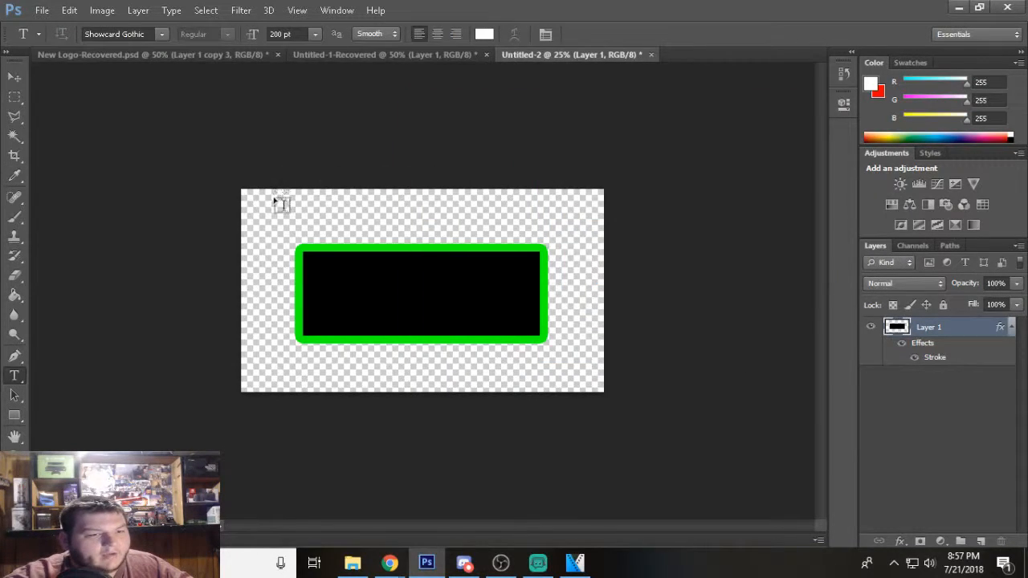
Create a wide text box over the upper part of the canvas containing "IF YOUR NEW".
left_click_drag(624, 309, 275, 206)
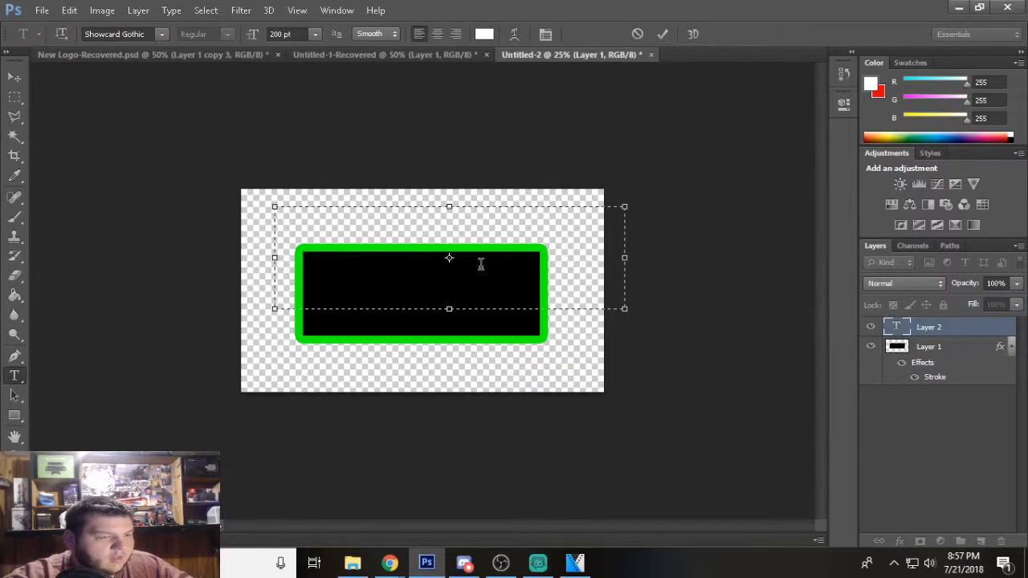
type("EUR")
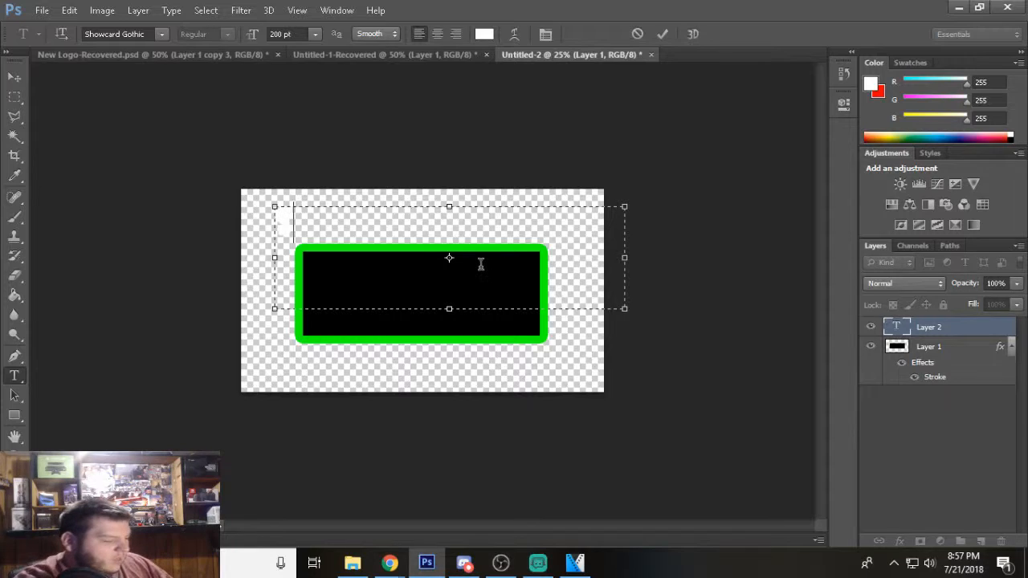
key("BackSpace")
key("BackSpace")
key("BackSpace")
type("IF YOUR")
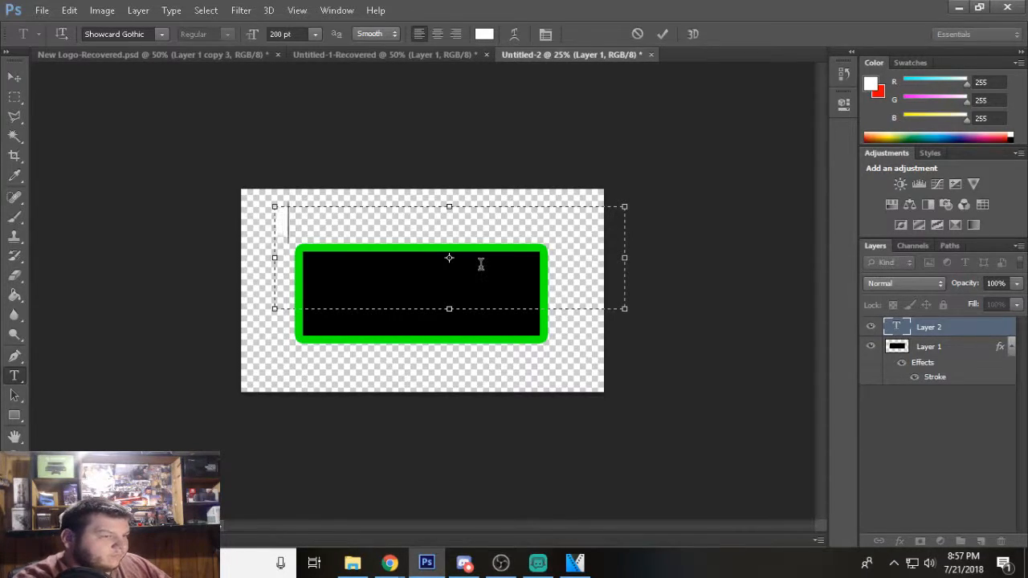
type(" NEW")
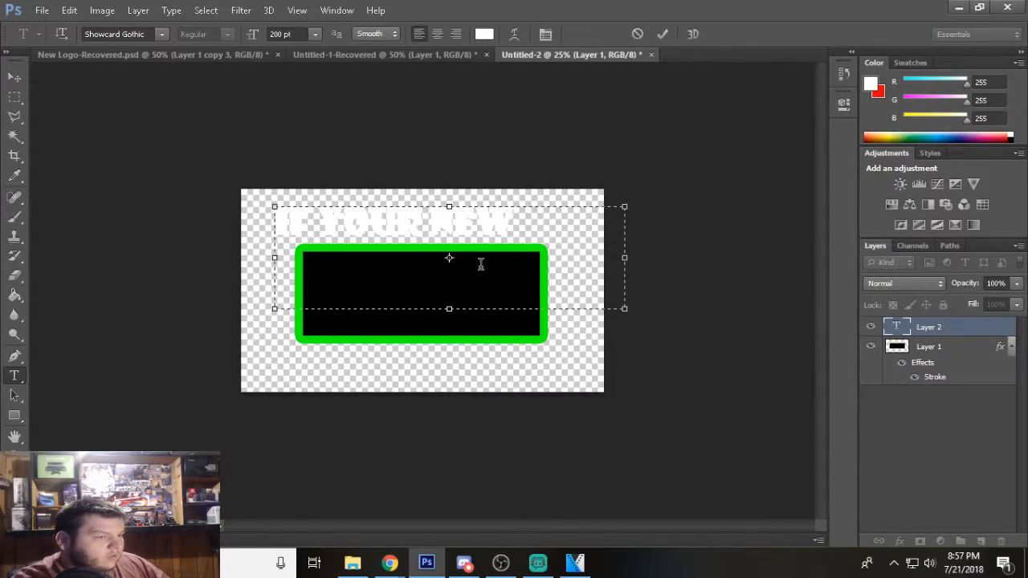
Set the "IF YOUR NEW" text size to 72 pt and move it to the upper middle of the black rectangle.
left_click_drag(545, 230, 263, 235)
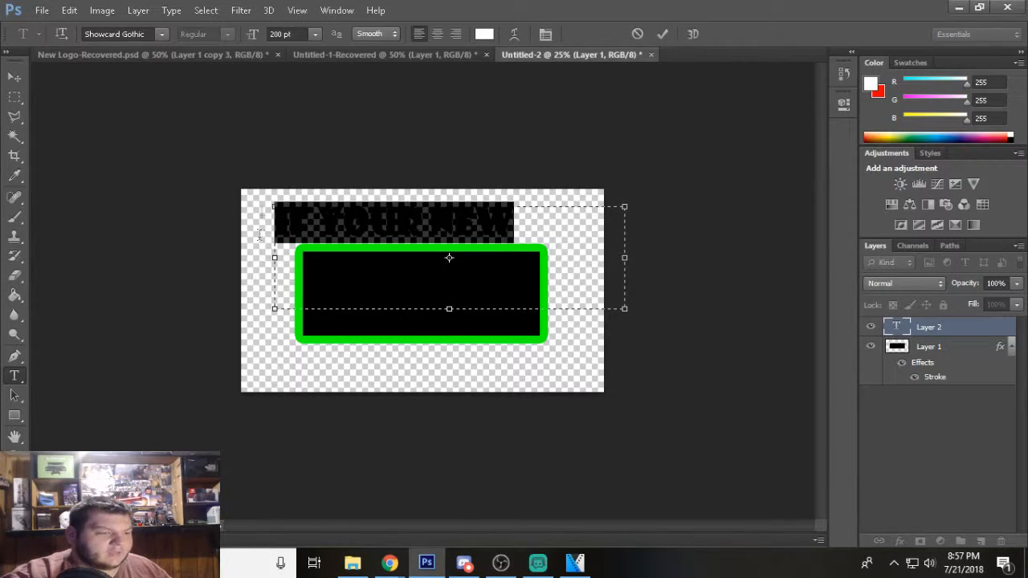
left_click(315, 34)
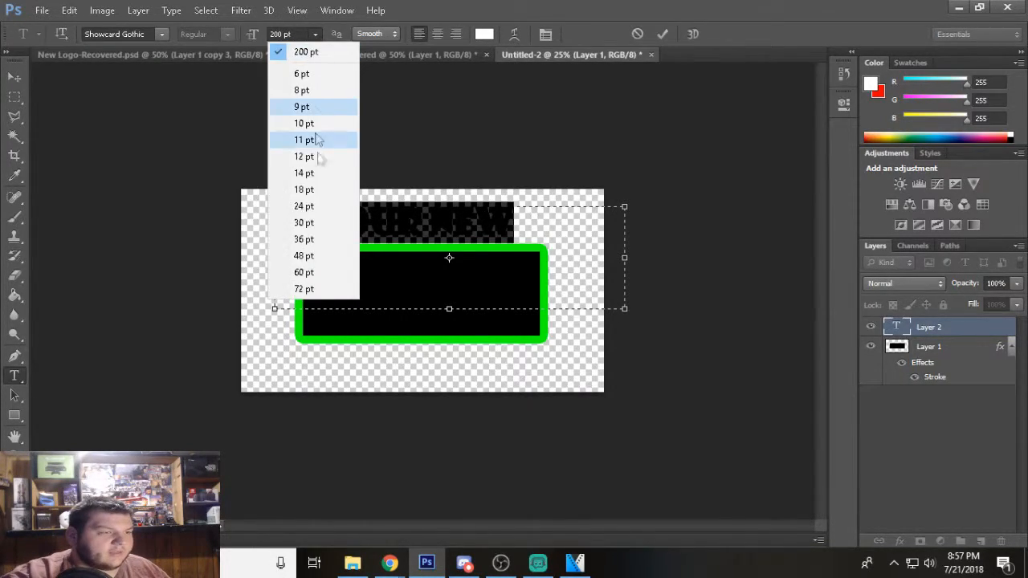
left_click(317, 293)
left_click(15, 76)
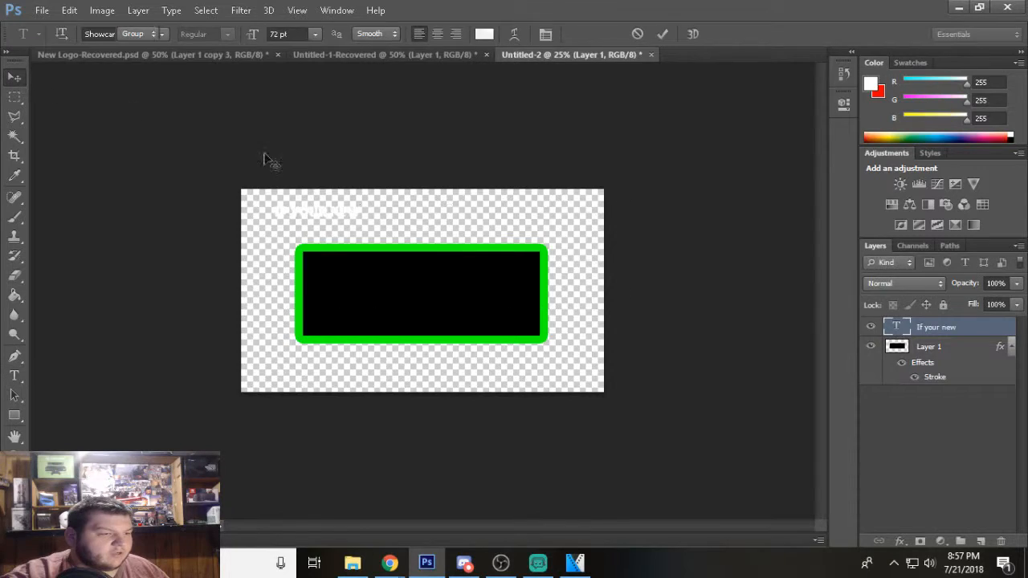
left_click_drag(332, 211, 434, 269)
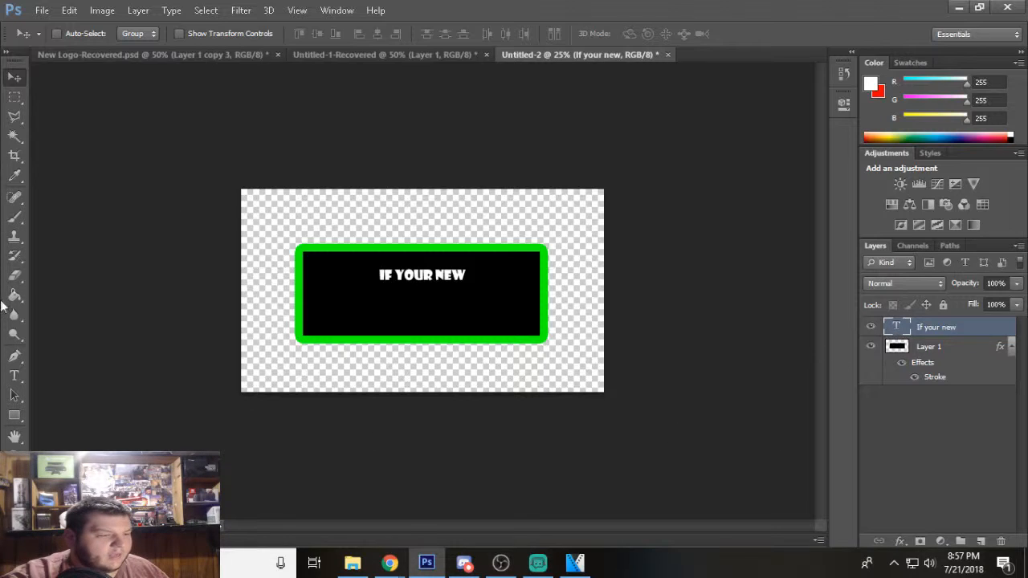
Create a second text box over the rectangle reading "SUBSCRIBE" and colour its text red.
left_click(14, 375)
left_click_drag(270, 229, 592, 355)
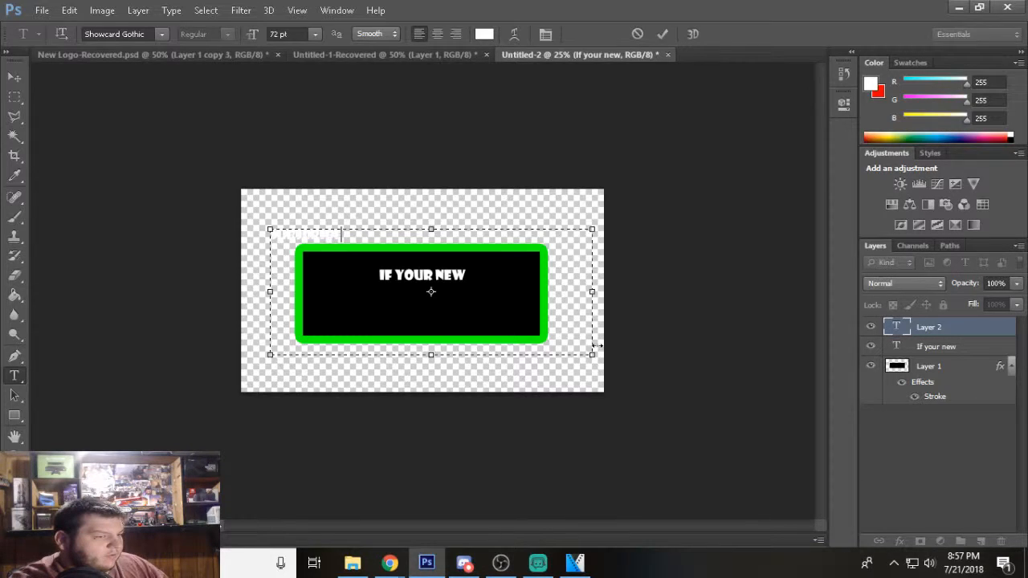
key("ctrl+a")
left_click(22, 474)
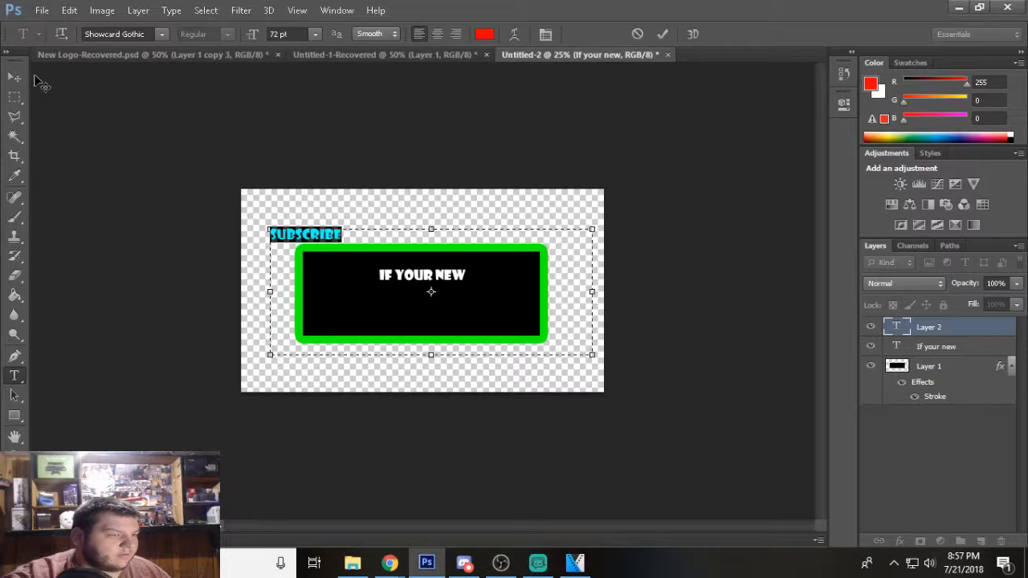
Set the "SUBSCRIBE" text size to 200 pt and move it beneath "IF YOUR NEW" inside the rectangle.
left_click(277, 34)
type("2")
type("00")
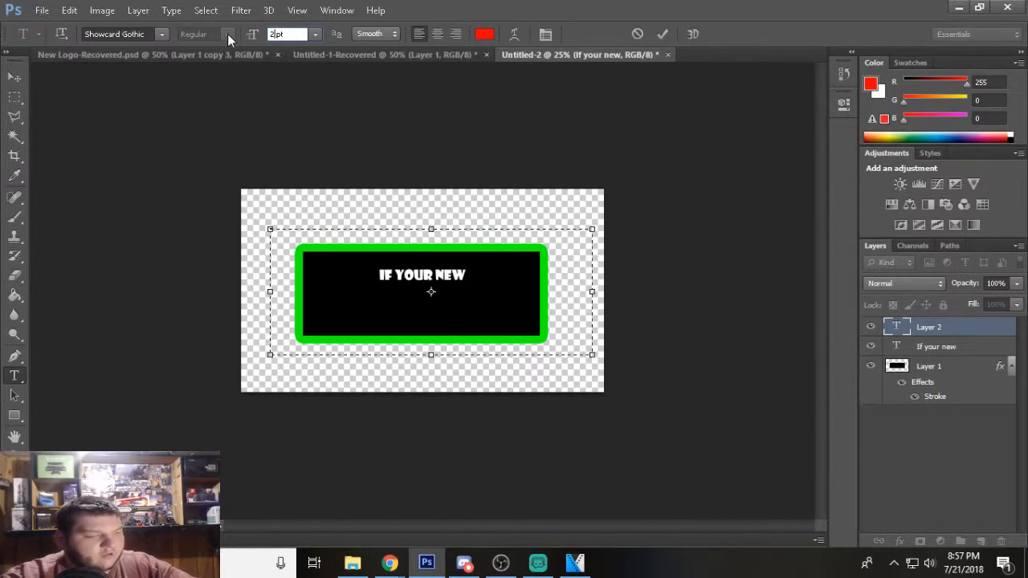
left_click(15, 76)
left_click_drag(423, 258, 476, 315)
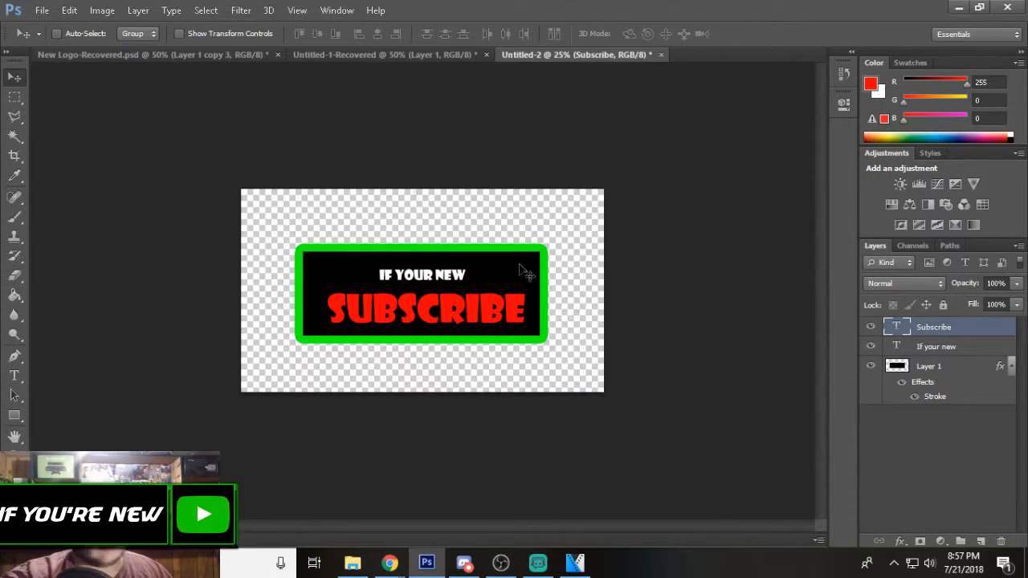
Save the banner to the Desktop as a PNG named "sub", replacing the existing file, with Smallest / Slow compression and no interlacing.
left_click(40, 9)
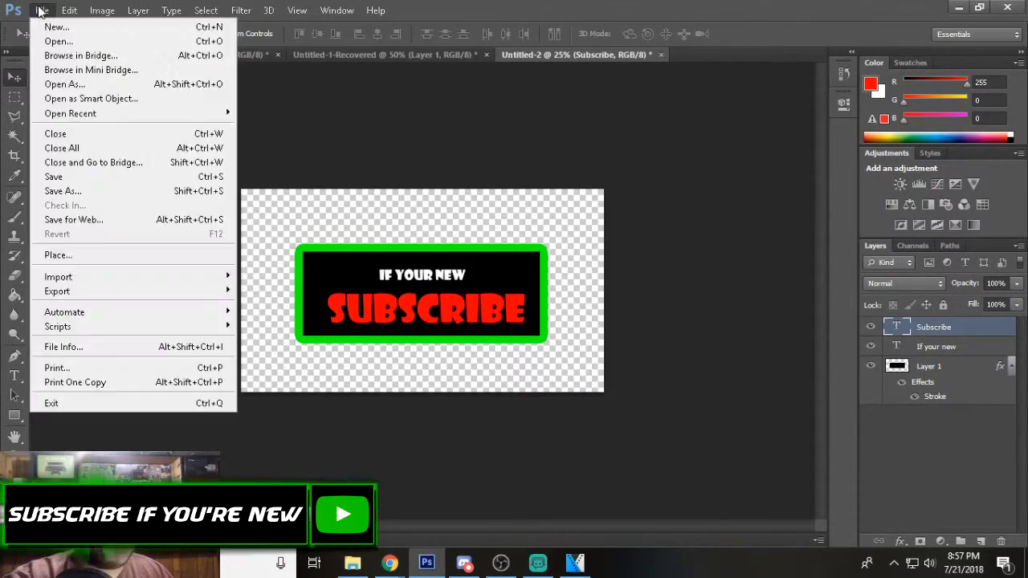
left_click(62, 190)
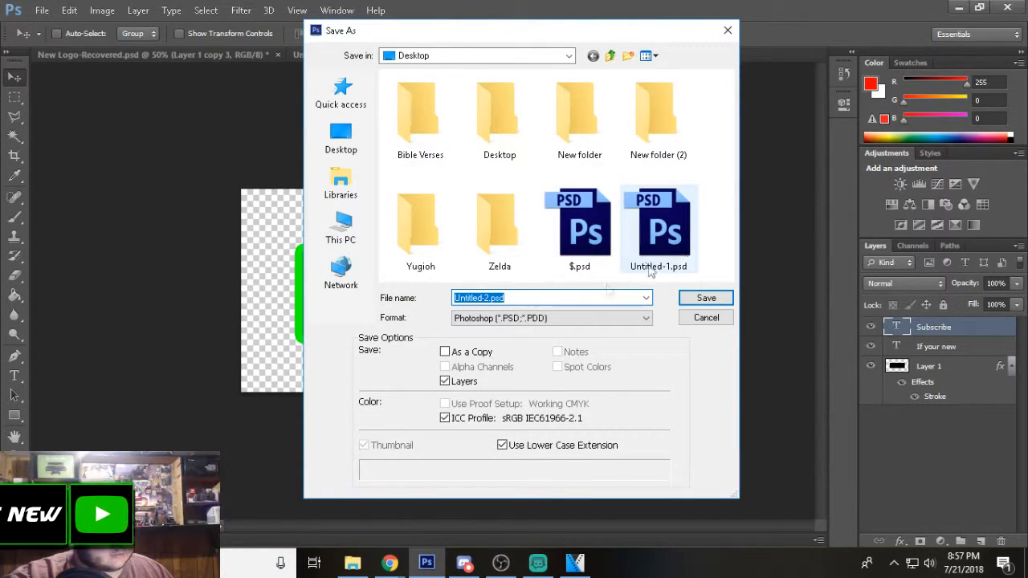
left_click(567, 318)
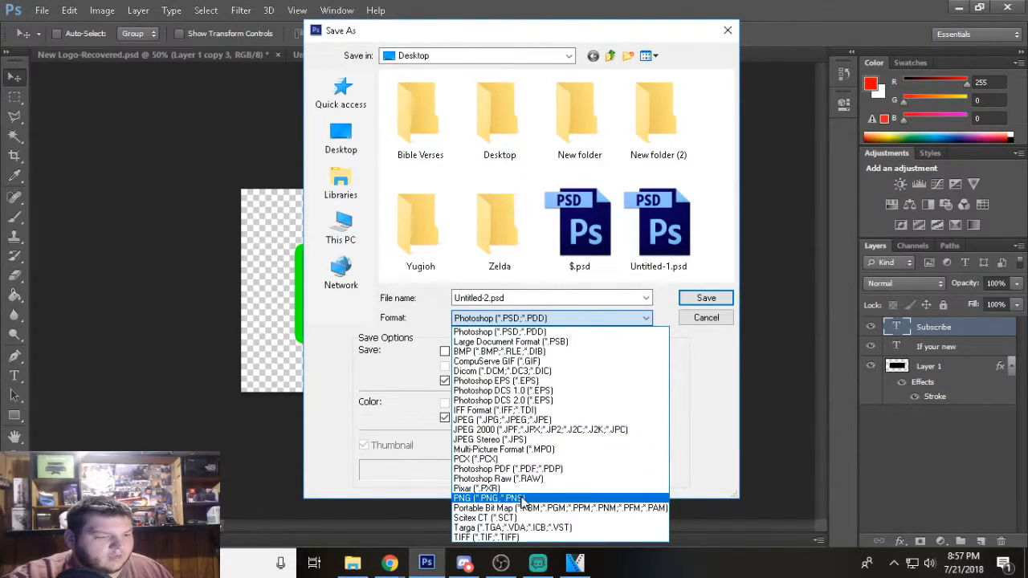
left_click(522, 500)
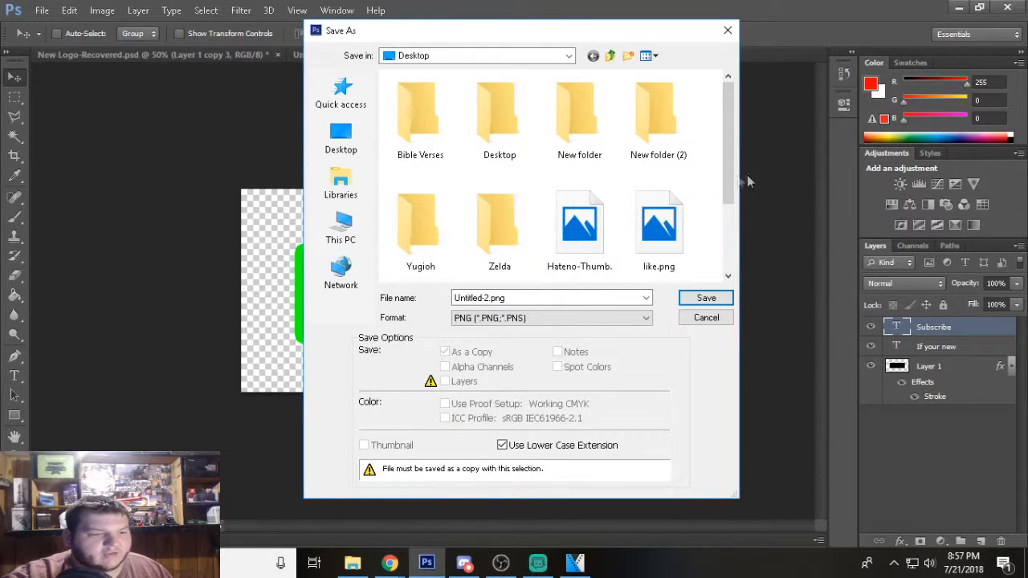
left_click(562, 296)
type("sub")
left_click(706, 298)
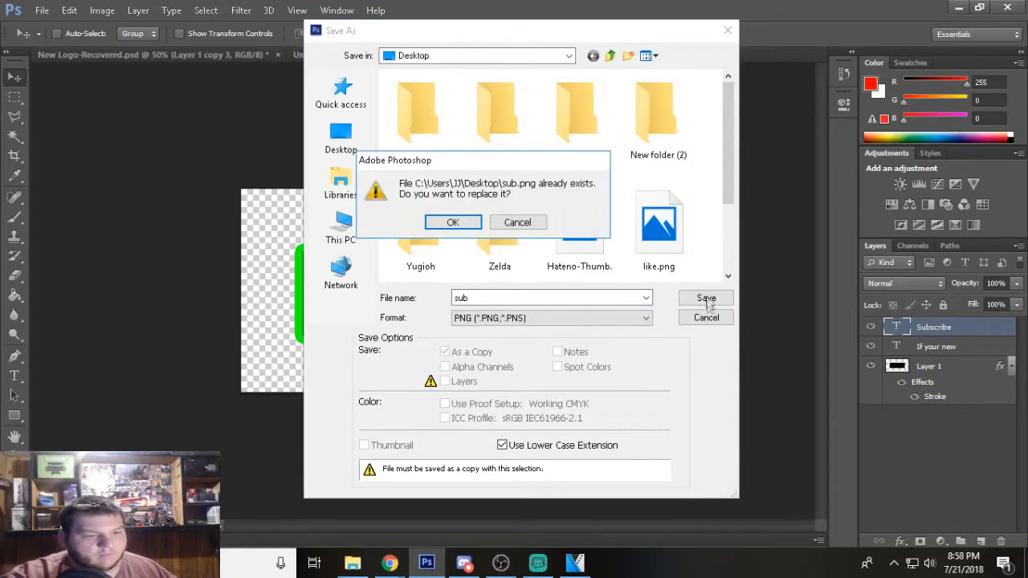
left_click(468, 221)
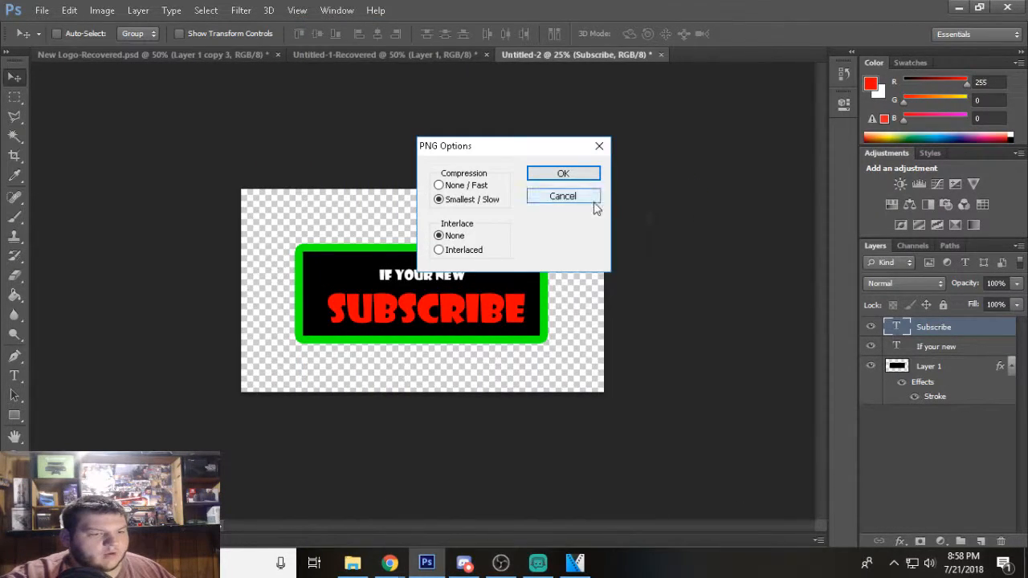
left_click(563, 172)
Replace the "SUBSCRIBE" text with "LIKE" and move it to the centre of the rectangle beneath "IF YOUR NEW".
double_click(897, 326)
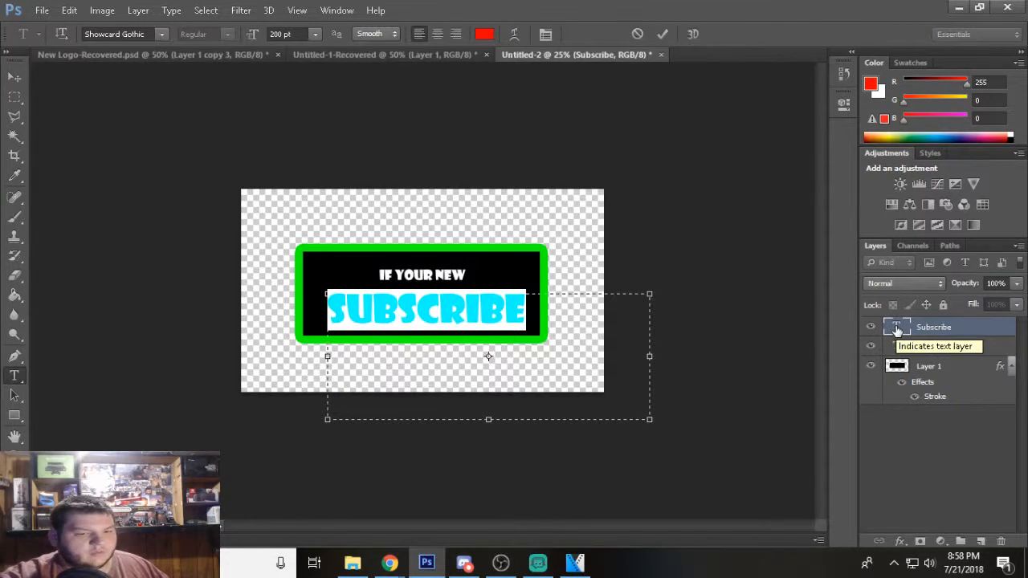
type("LIKE")
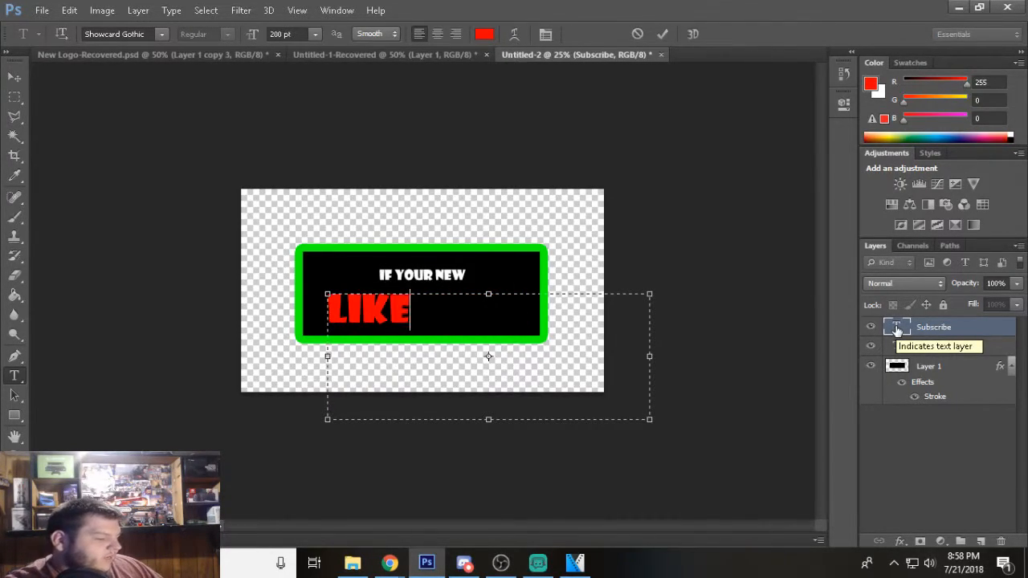
left_click(15, 77)
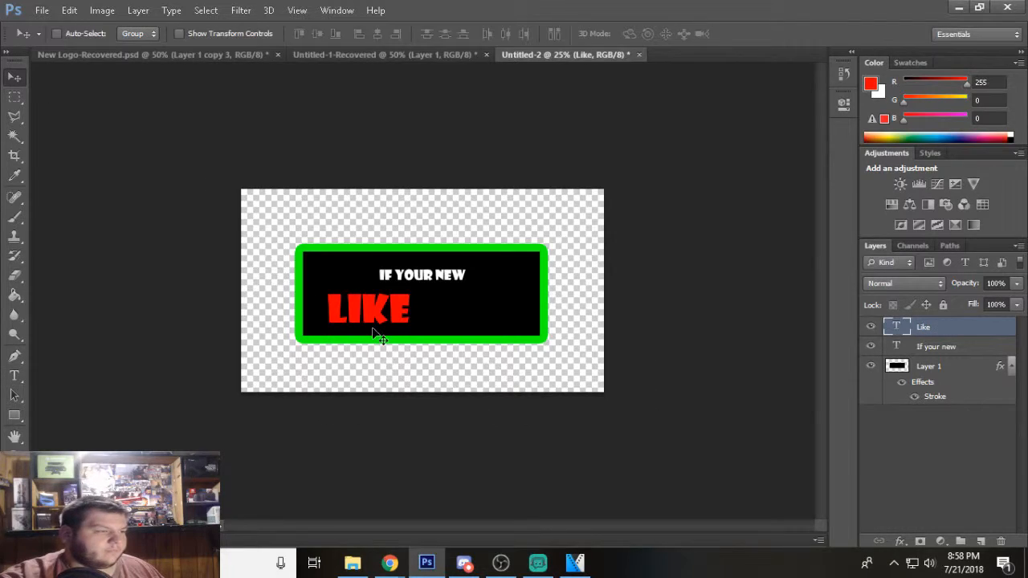
left_click_drag(388, 332, 444, 331)
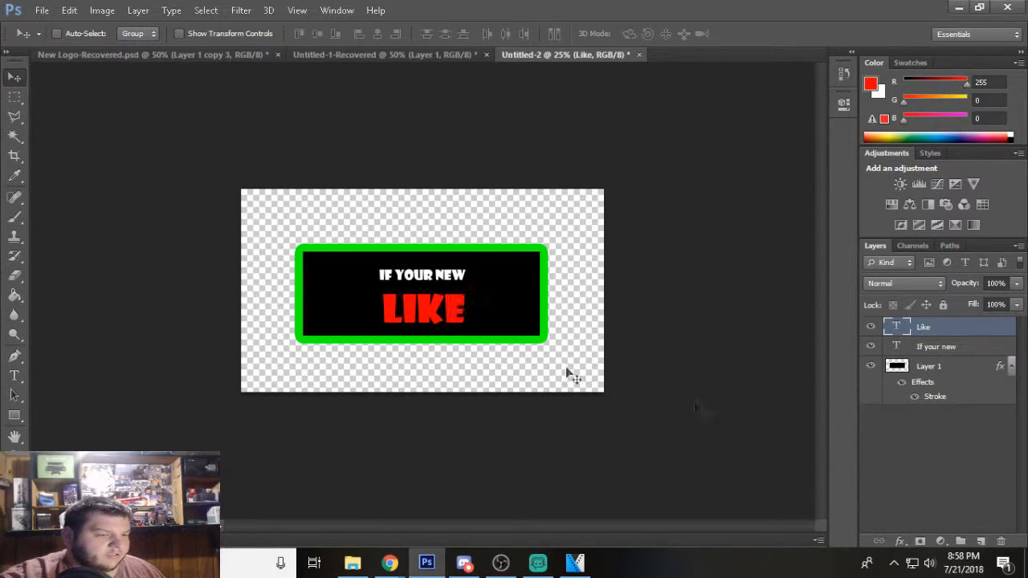
Change the "IF YOUR NEW" text to "If you enjoy the video" and centre it above "LIKE" inside the rectangle.
double_click(886, 350)
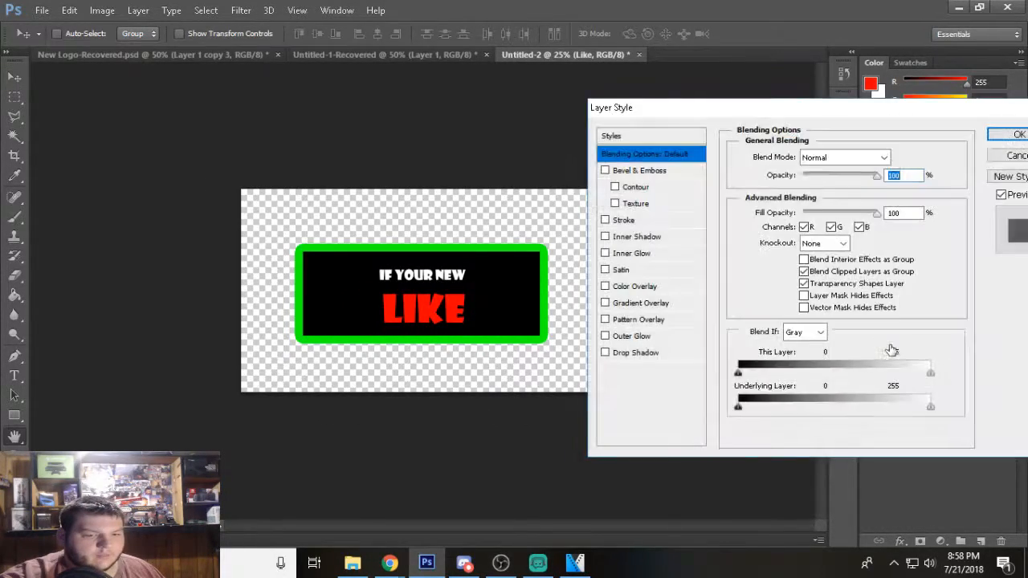
left_click(1013, 155)
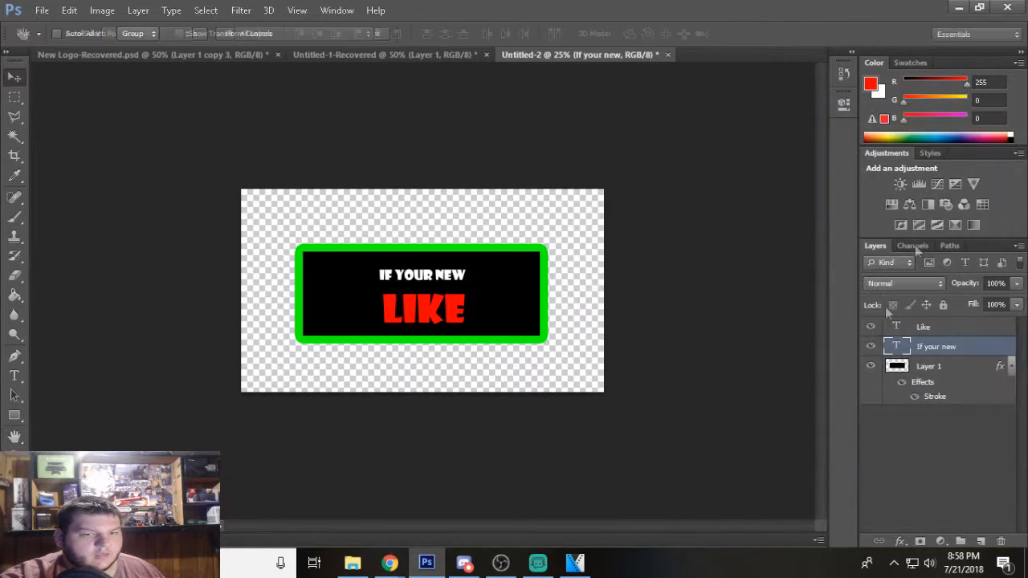
double_click(897, 350)
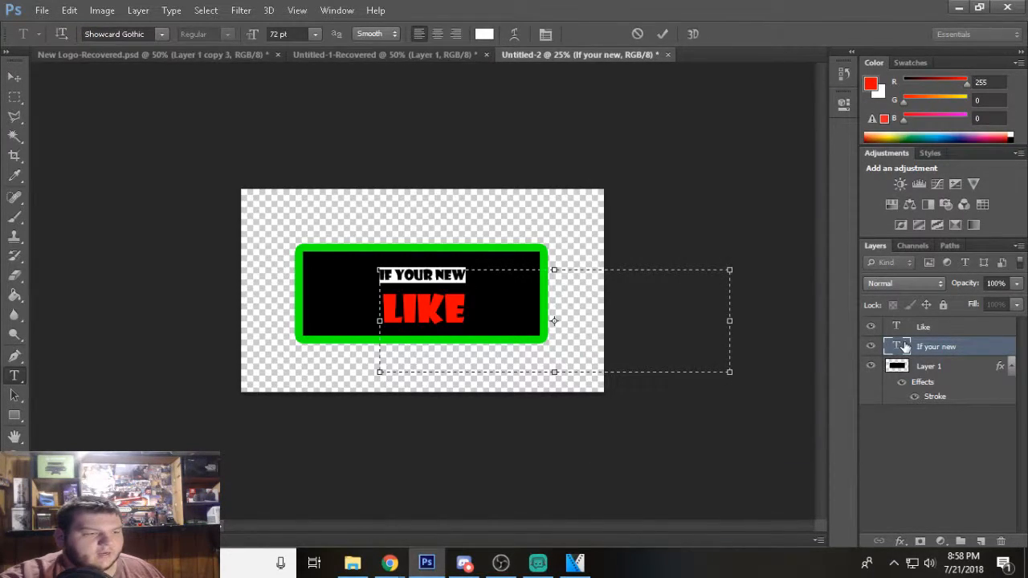
type("If you")
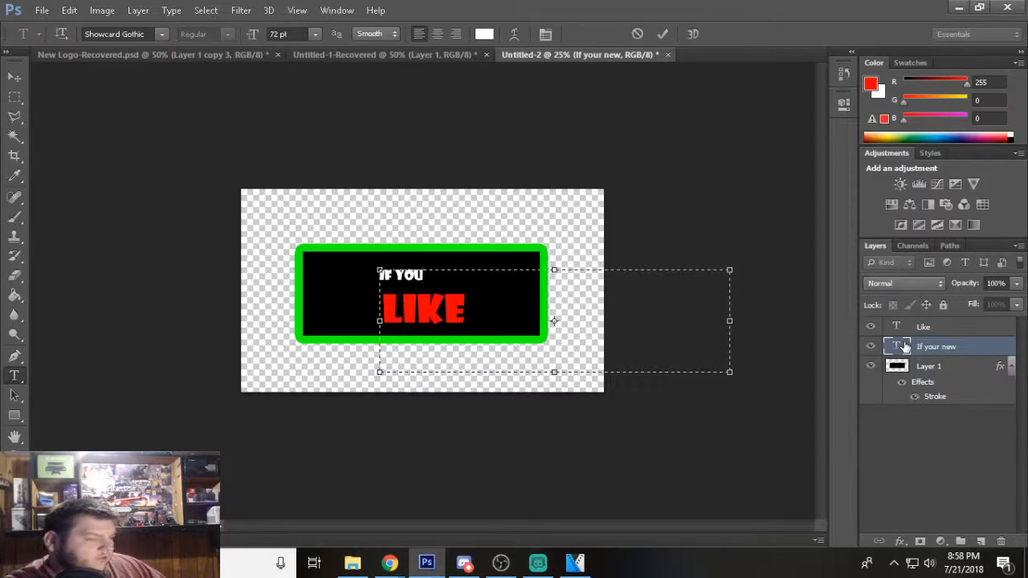
type(" enjoy")
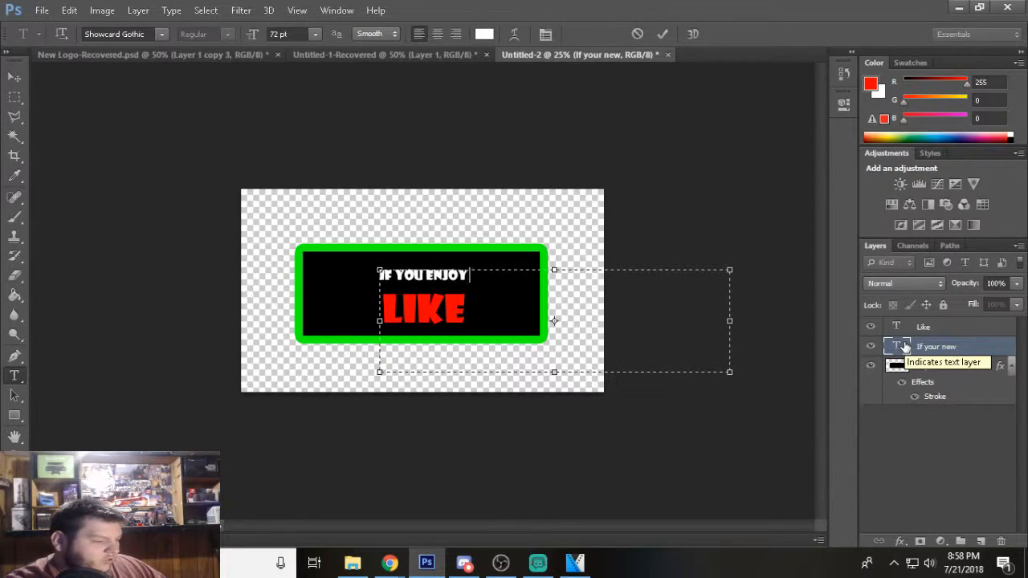
type(" the video")
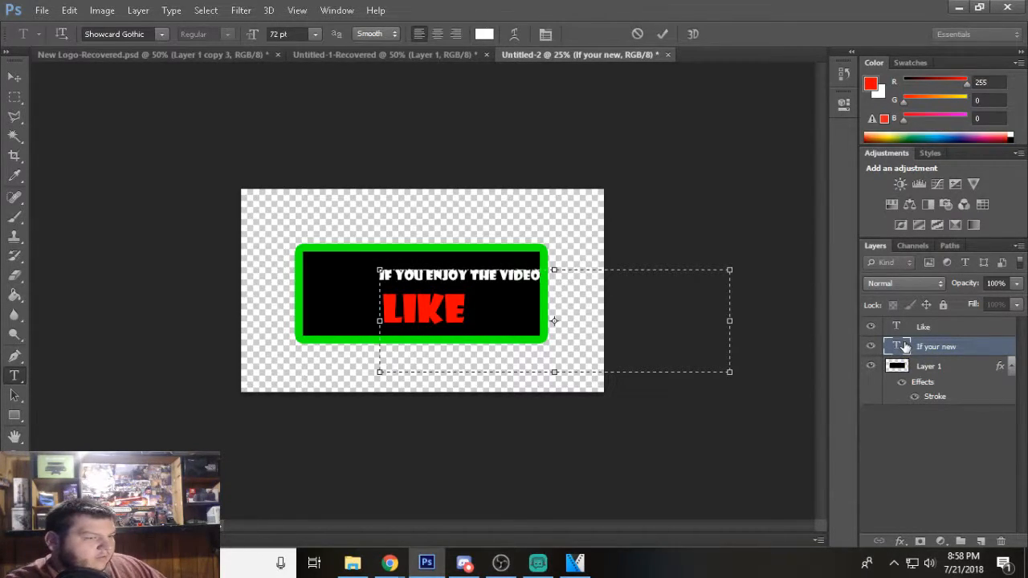
left_click(17, 83)
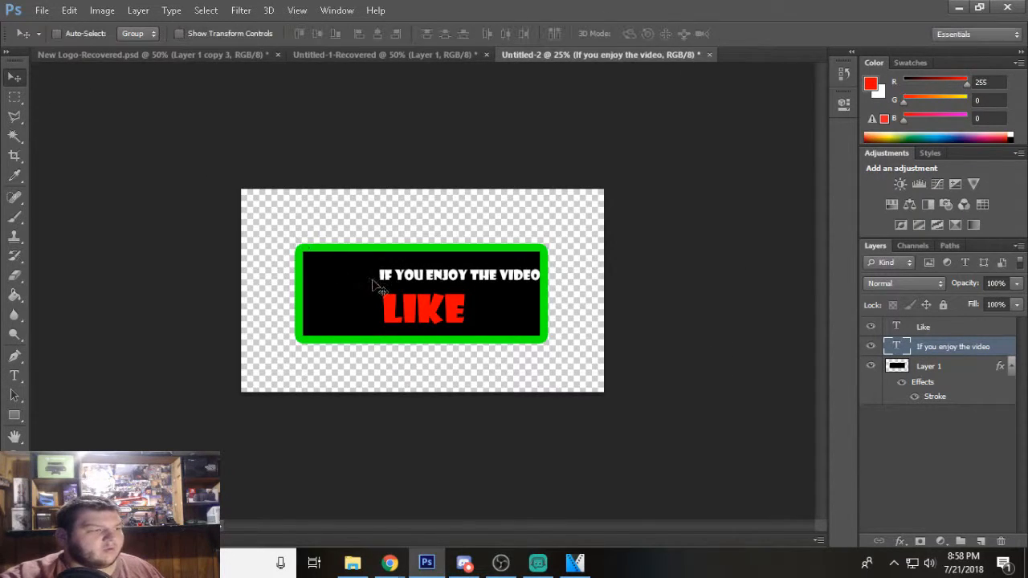
left_click_drag(475, 278, 440, 282)
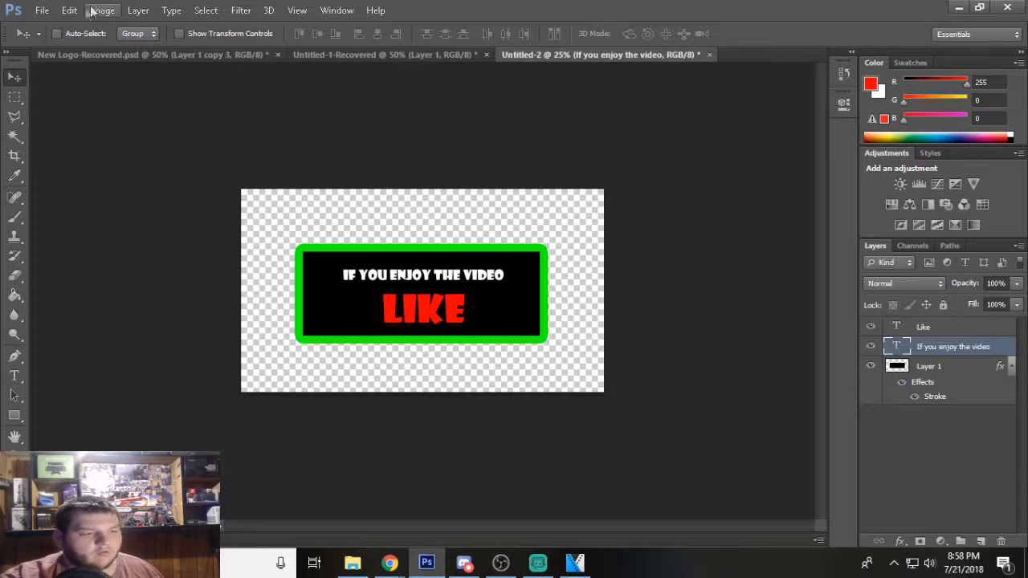
Save the like banner to the Desktop as a PNG named "like", replacing the existing file and keeping the default PNG options.
left_click(41, 9)
left_click(80, 190)
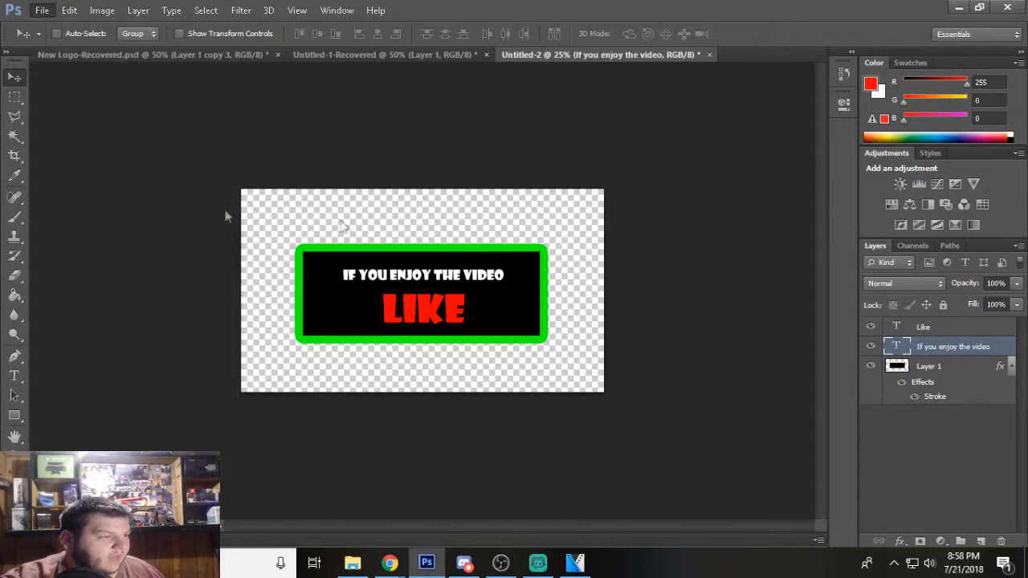
left_click(573, 320)
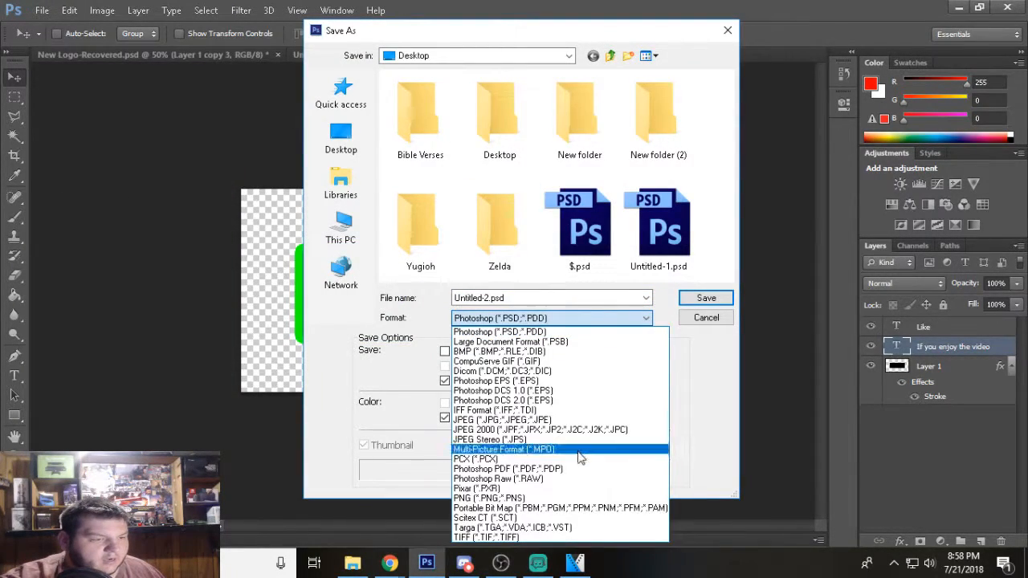
left_click(556, 507)
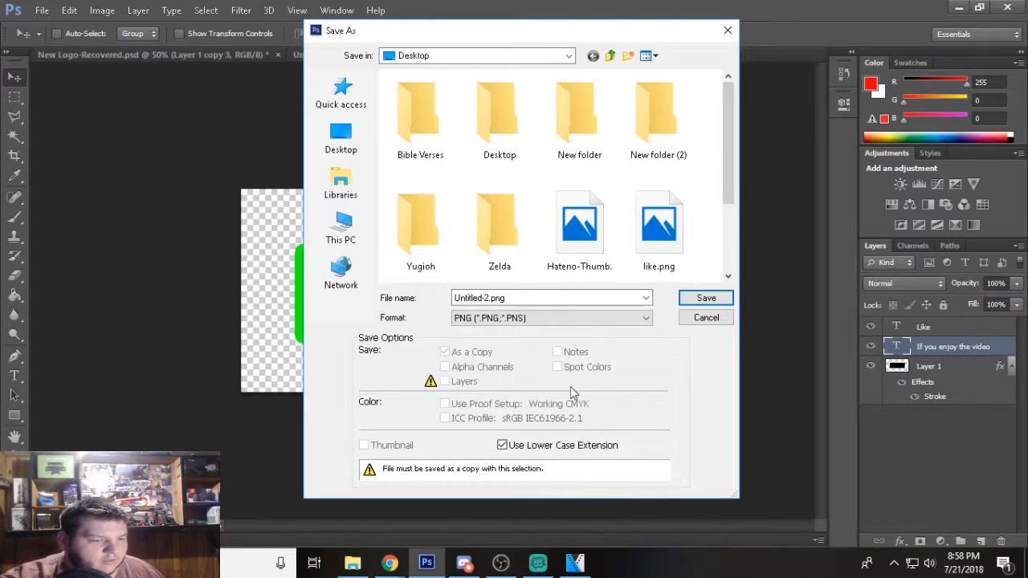
left_click(575, 298)
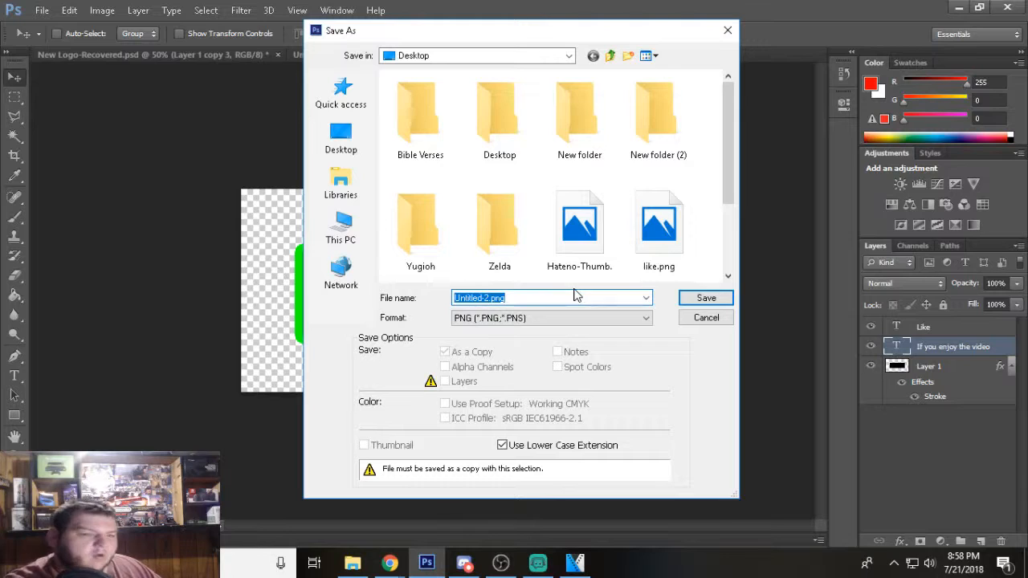
type("like")
left_click(711, 301)
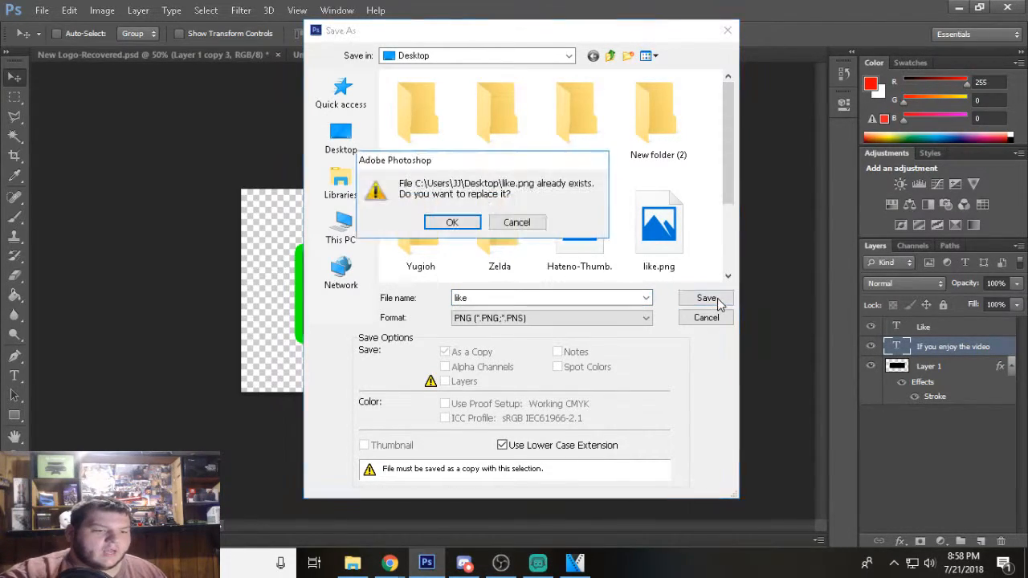
left_click(469, 224)
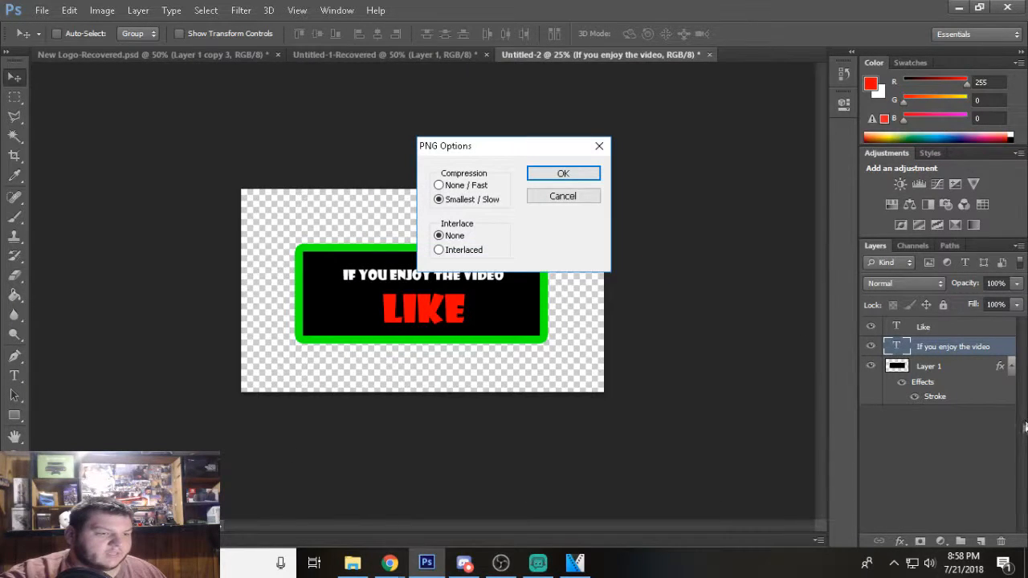
left_click(563, 173)
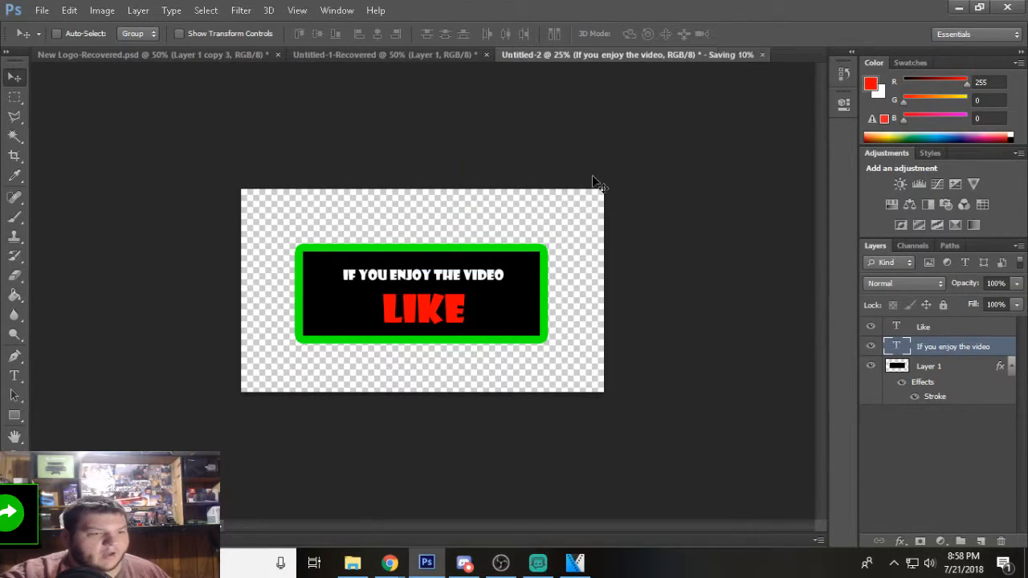
Clear the "If you enjoy the video" text and delete its layer.
double_click(896, 350)
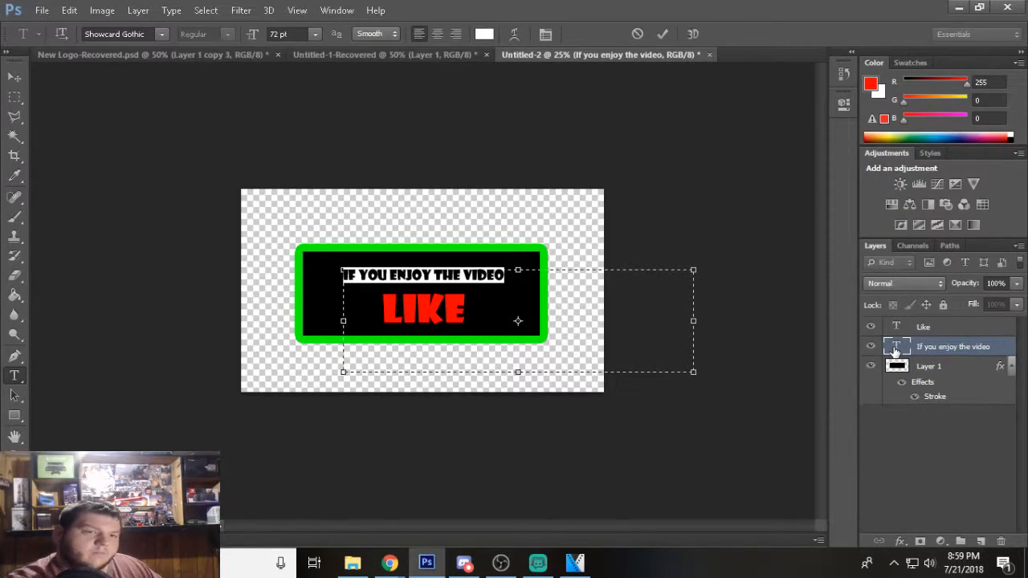
key("BackSpace")
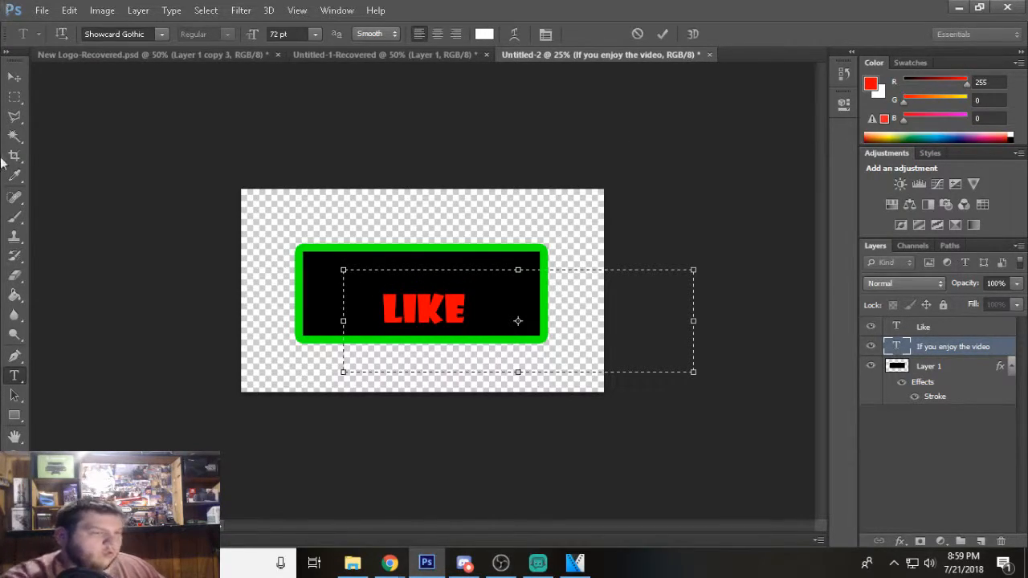
left_click(14, 77)
left_click_drag(948, 347, 1001, 541)
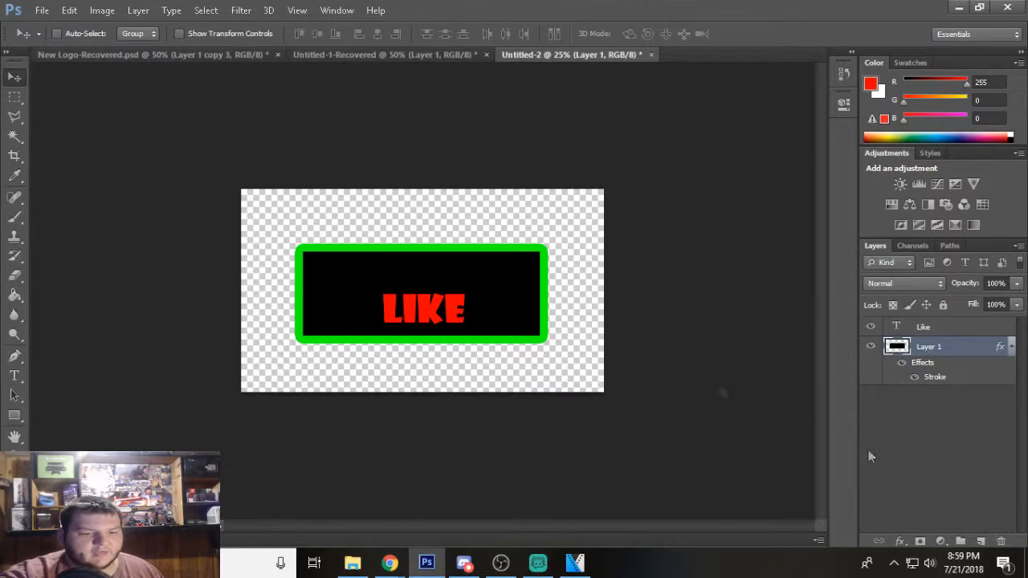
Replace the "LIKE" text with "Share" and move it to the middle of the black rectangle.
double_click(897, 326)
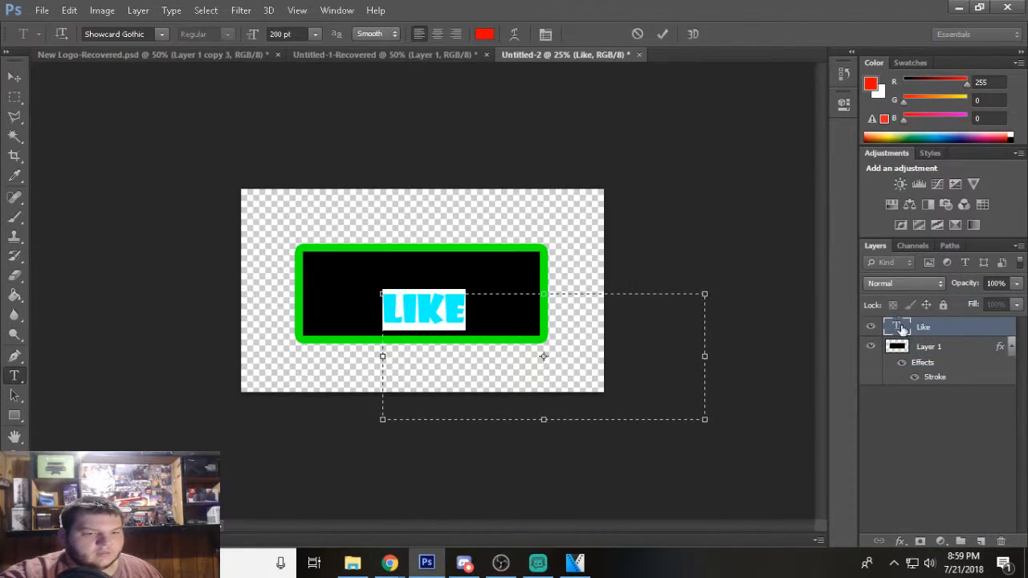
type("Share")
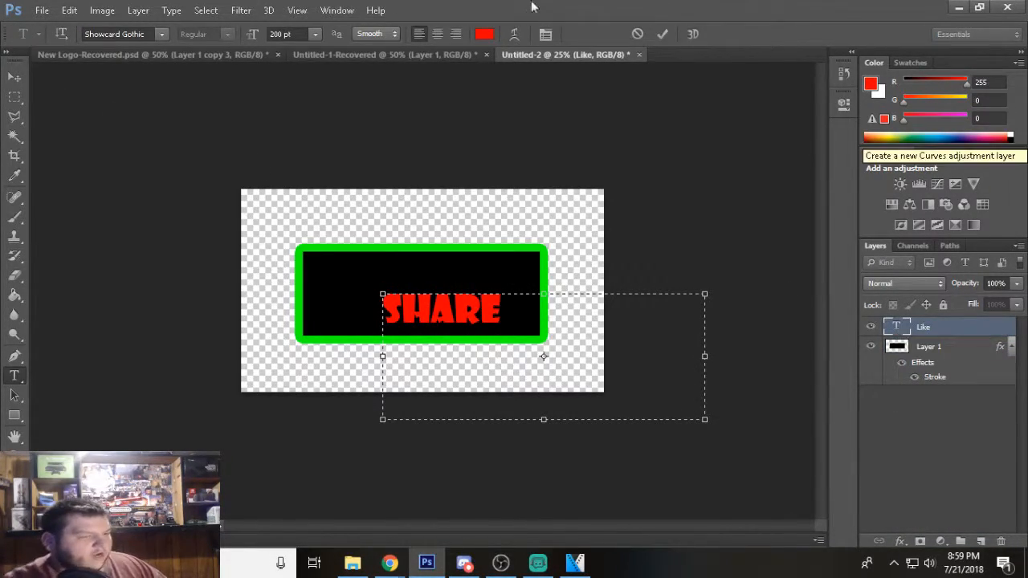
left_click(14, 77)
left_click_drag(438, 327, 407, 307)
Save the share banner to the Desktop as a PNG named "share", replacing the existing file and keeping the default PNG options.
left_click(41, 10)
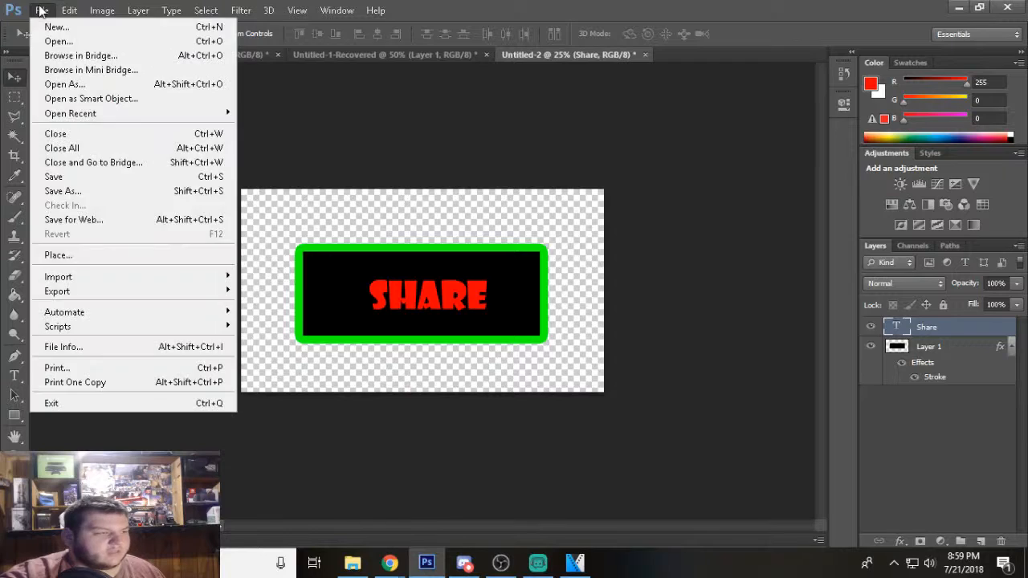
left_click(138, 195)
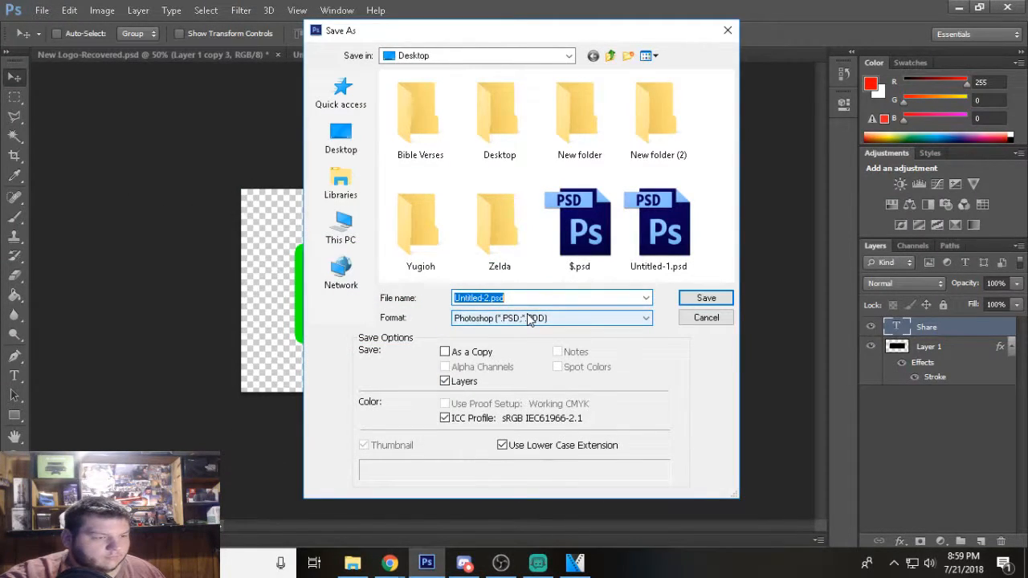
left_click(529, 319)
left_click(522, 492)
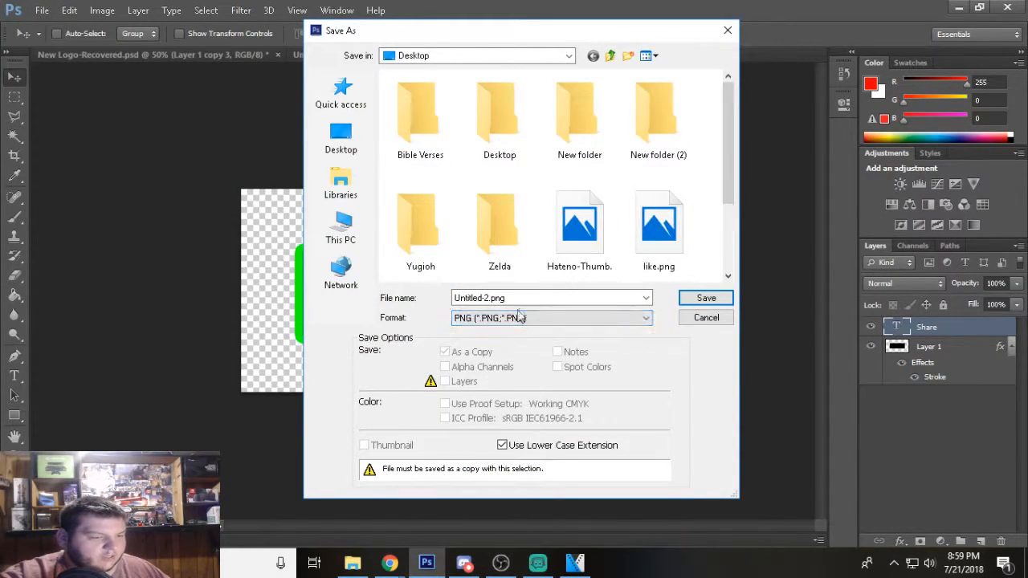
left_click(522, 303)
type("share")
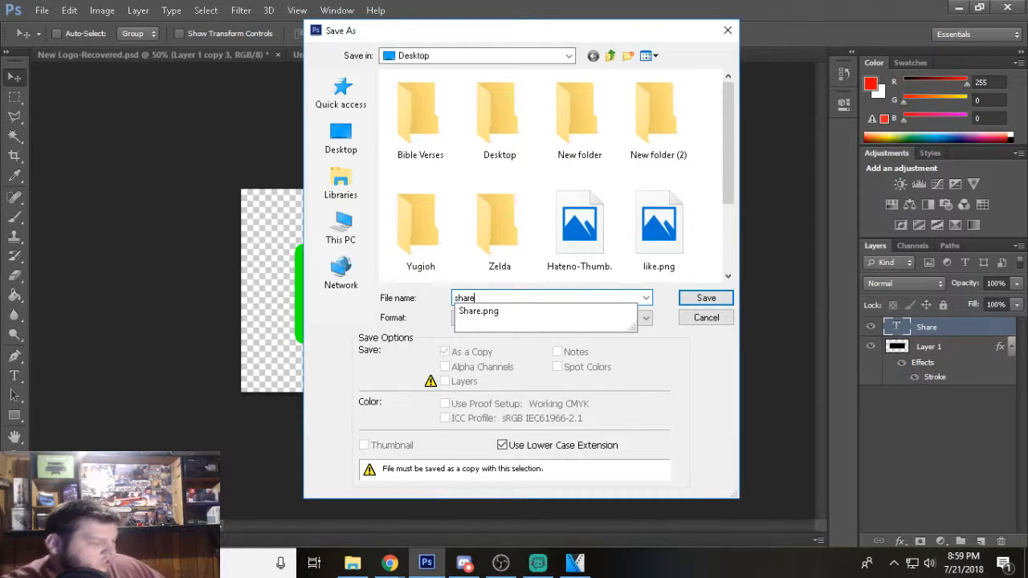
left_click(706, 298)
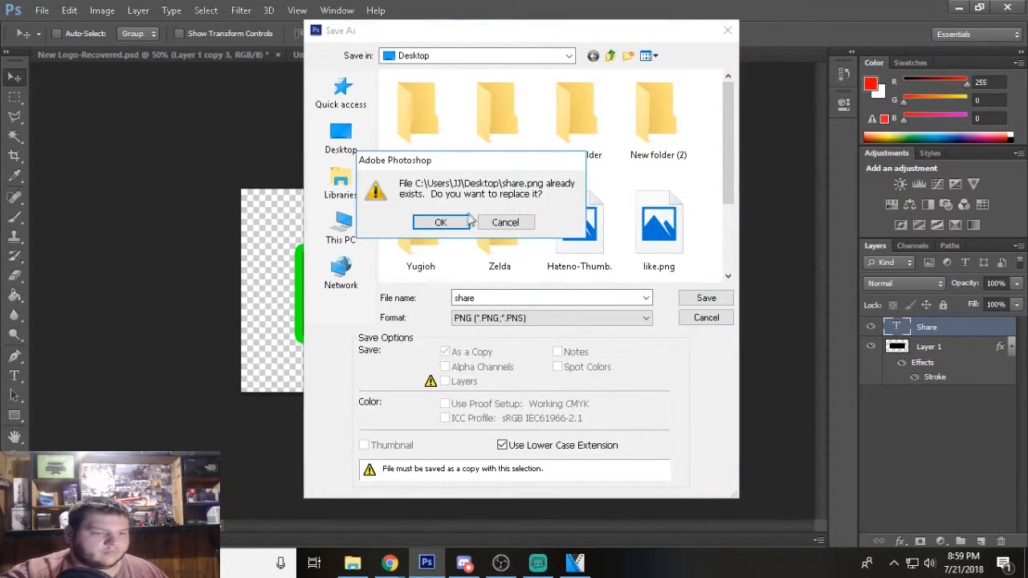
left_click(449, 221)
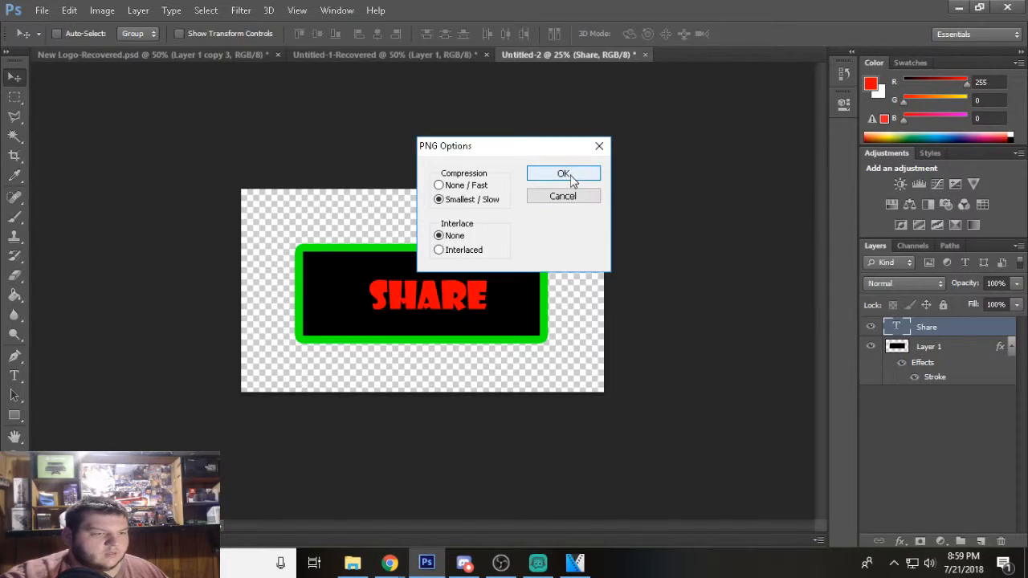
left_click(569, 172)
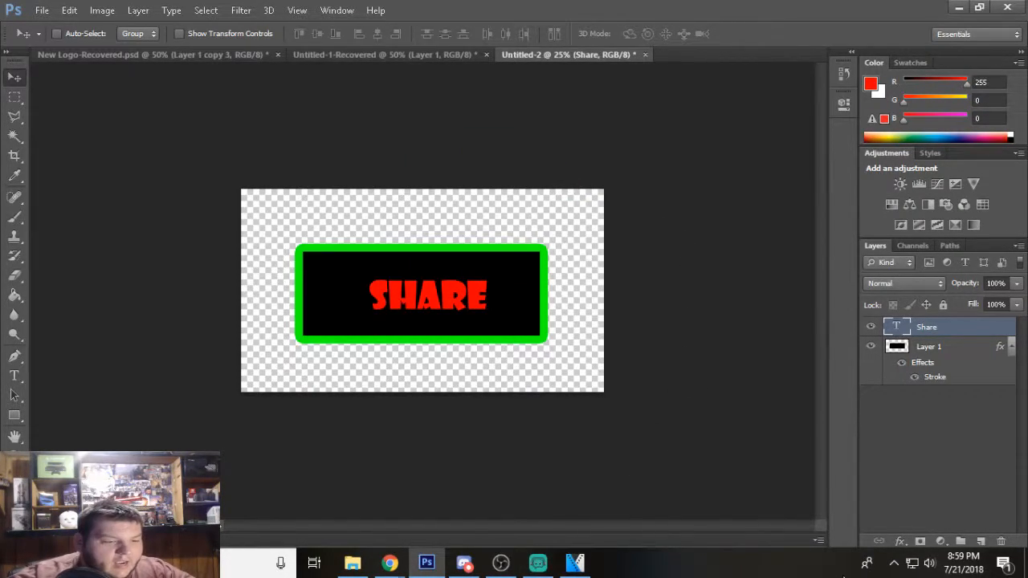
Switch to VEGAS Pro and place sub.png on a new video track at the very start of the timeline.
left_click(591, 554)
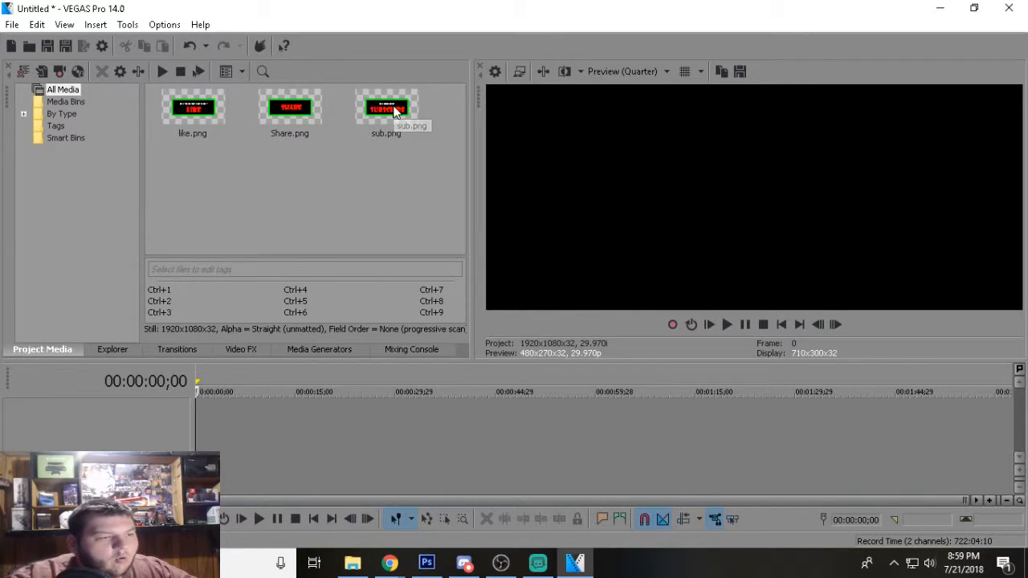
left_click_drag(394, 112, 369, 287)
left_click_drag(275, 439, 205, 430)
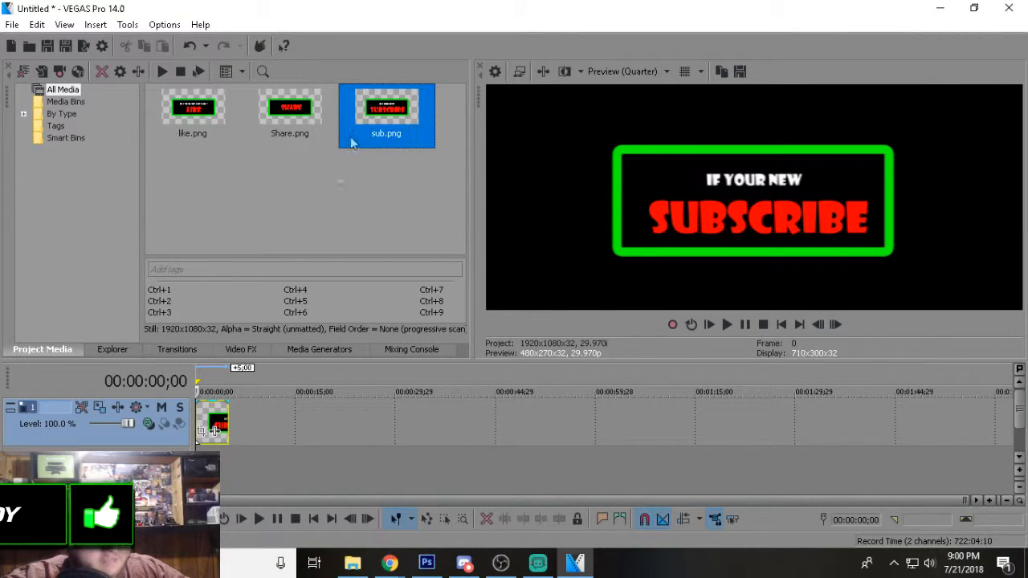
scroll(257, 469, "up", 2)
scroll(265, 456, "up", 2)
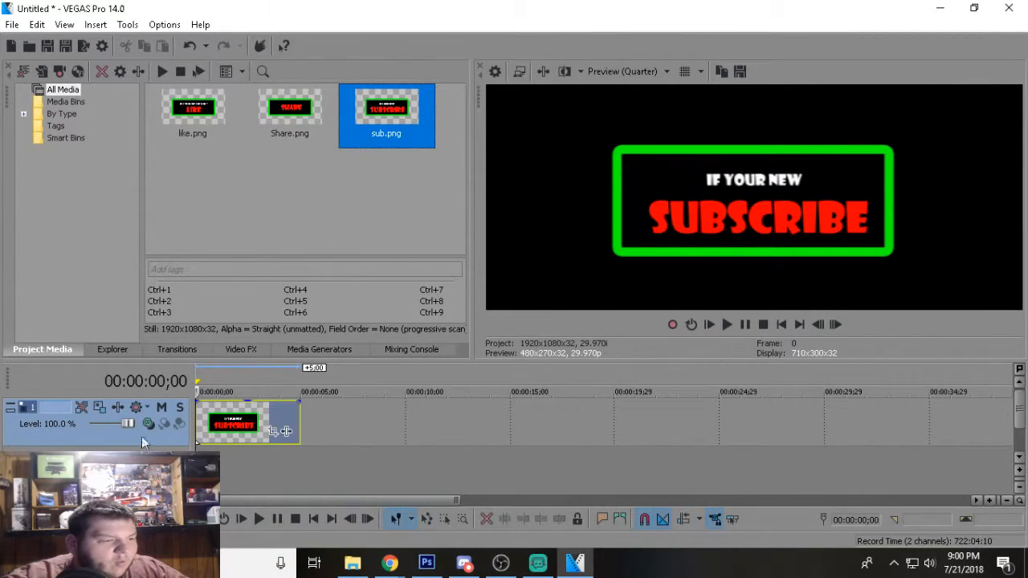
Open Track Motion for track 1 and shrink the subscribe banner to about 864 by 486.
left_click(99, 407)
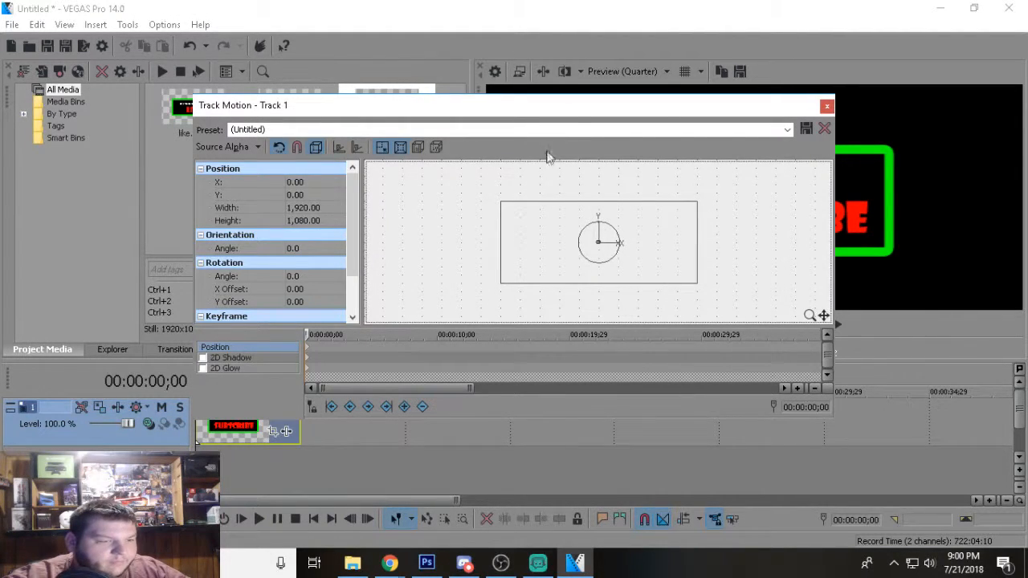
left_click_drag(583, 112, 449, 227)
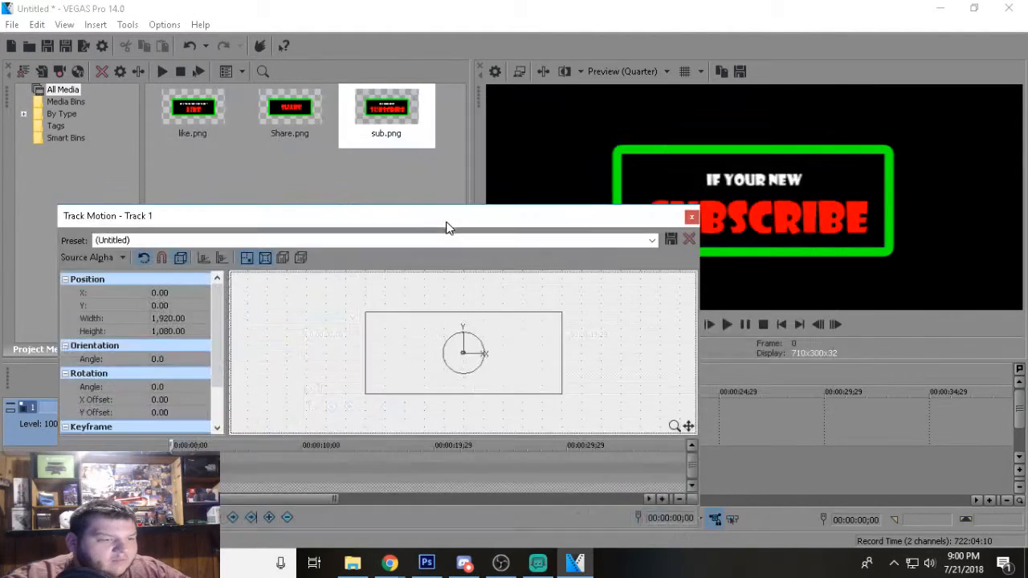
left_click_drag(608, 219, 779, 286)
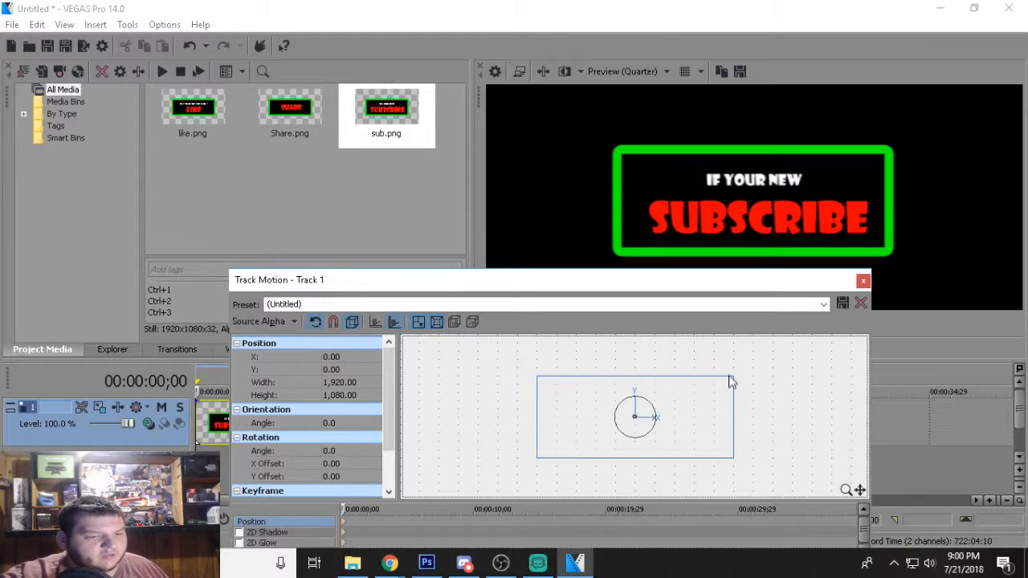
left_click_drag(734, 377, 682, 408)
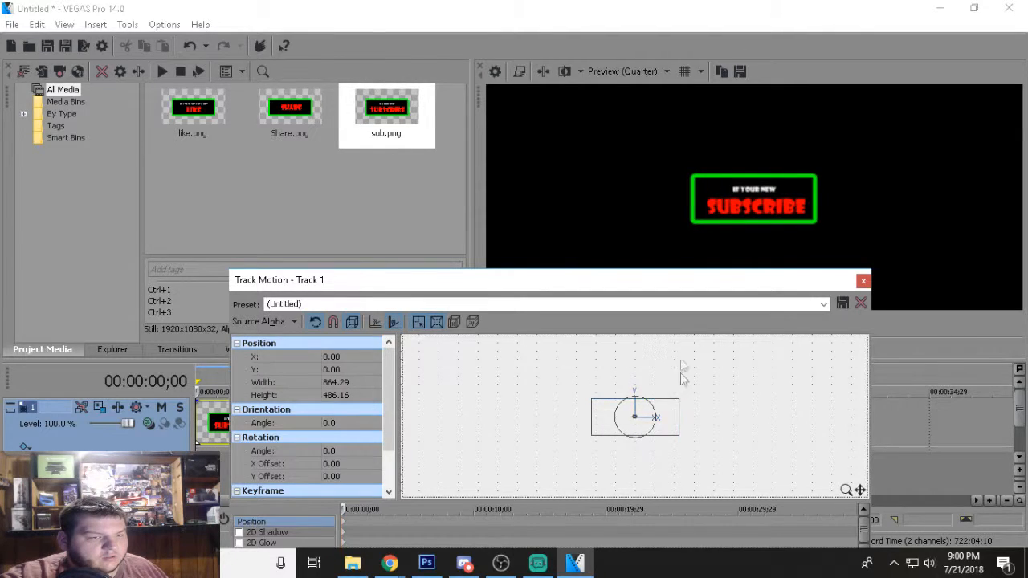
Try the Full resolution for the video preview and return it to Quarter.
left_click(624, 73)
mouse_move(631, 109)
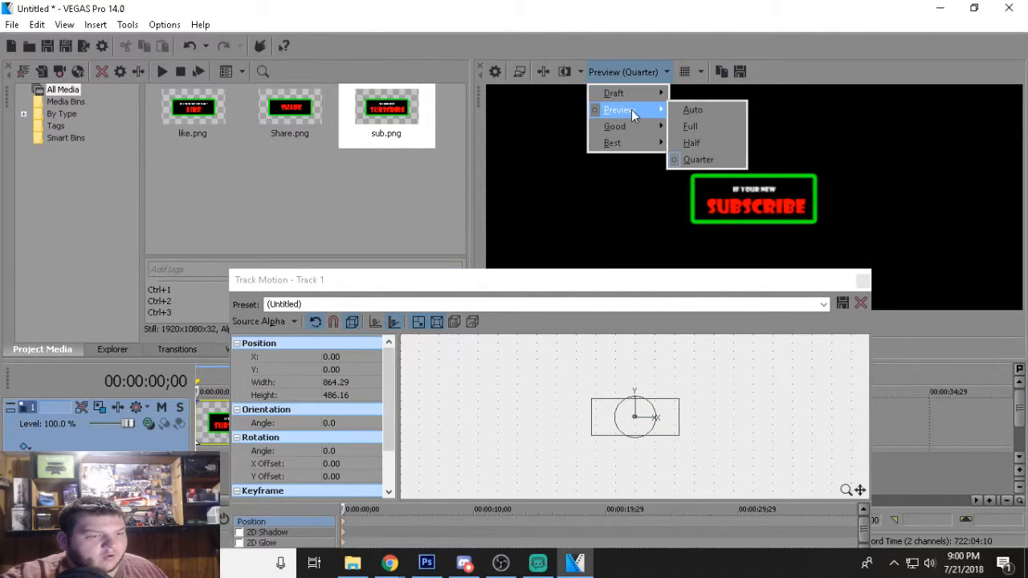
left_click(713, 126)
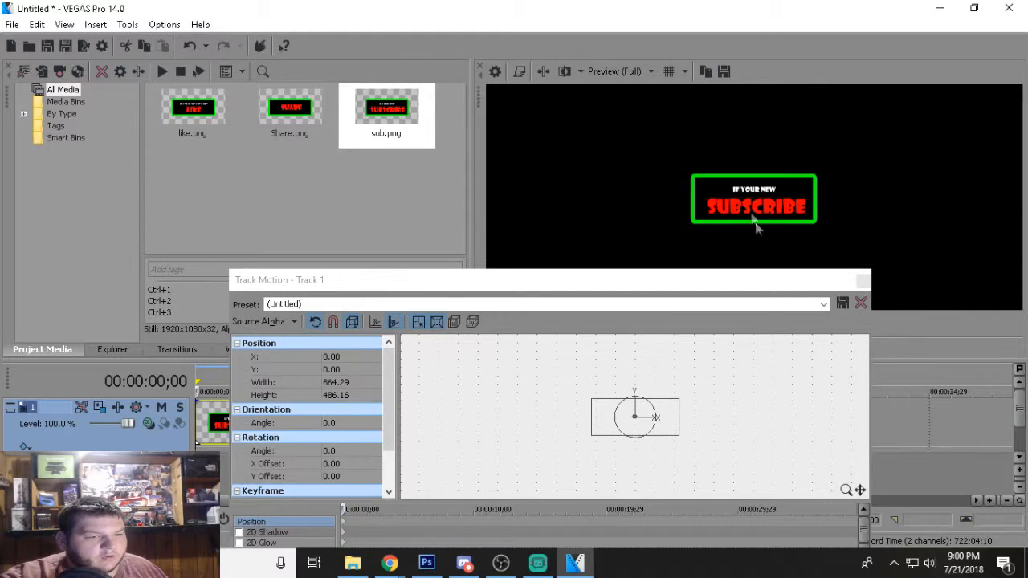
left_click(615, 71)
mouse_move(640, 117)
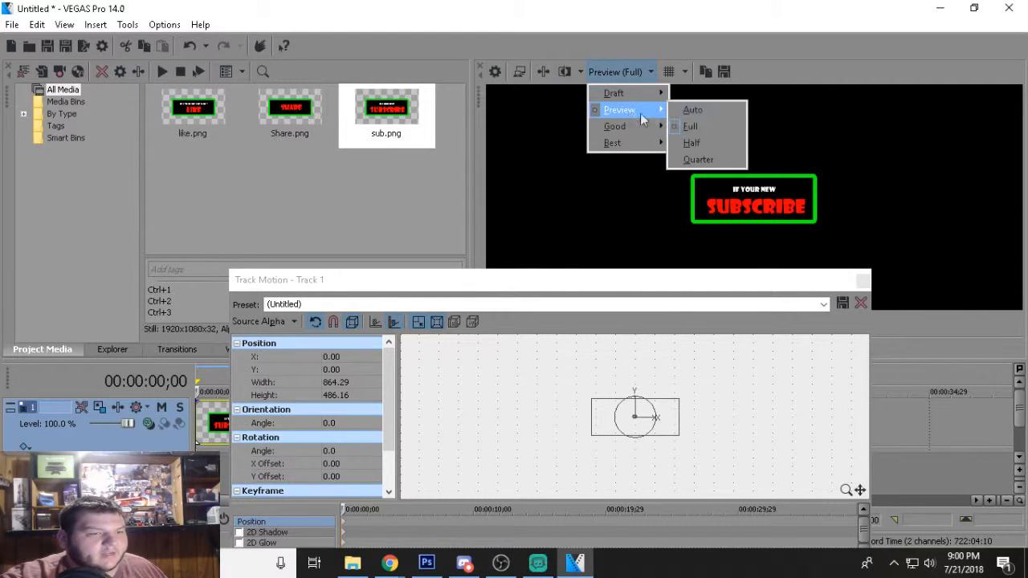
left_click(693, 159)
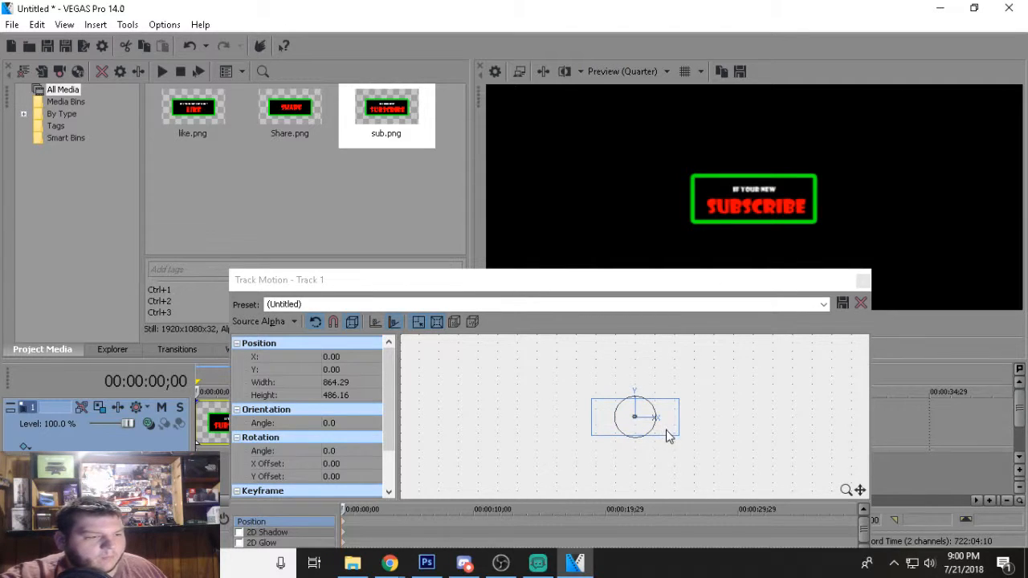
Move the subscribe banner into the lower-left corner of the video frame, at about X -732 and Y -404, constraining each movement to one axis.
left_click_drag(671, 436, 586, 424)
left_click(375, 321)
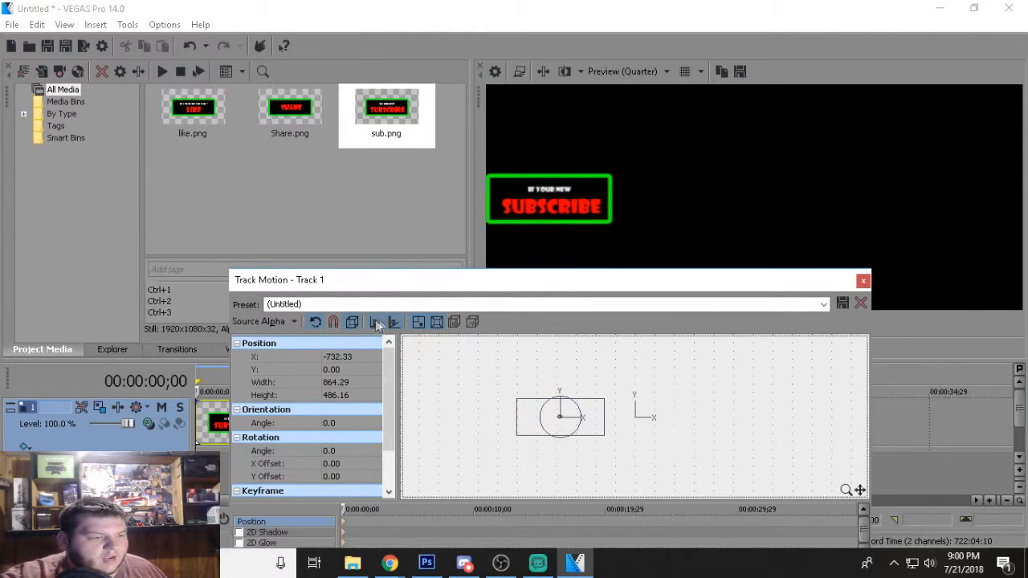
left_click_drag(639, 281, 657, 384)
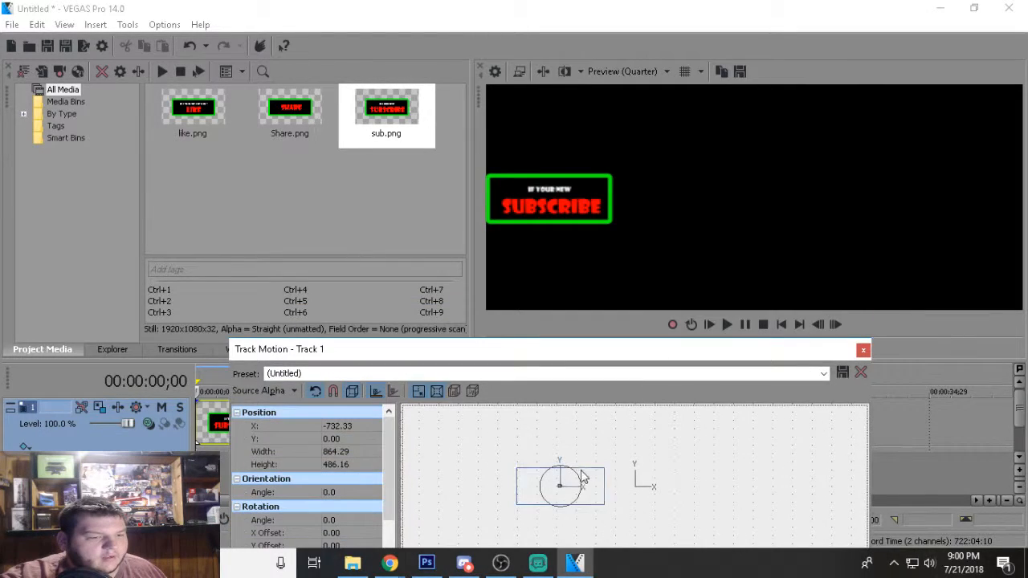
left_click_drag(560, 495, 560, 525)
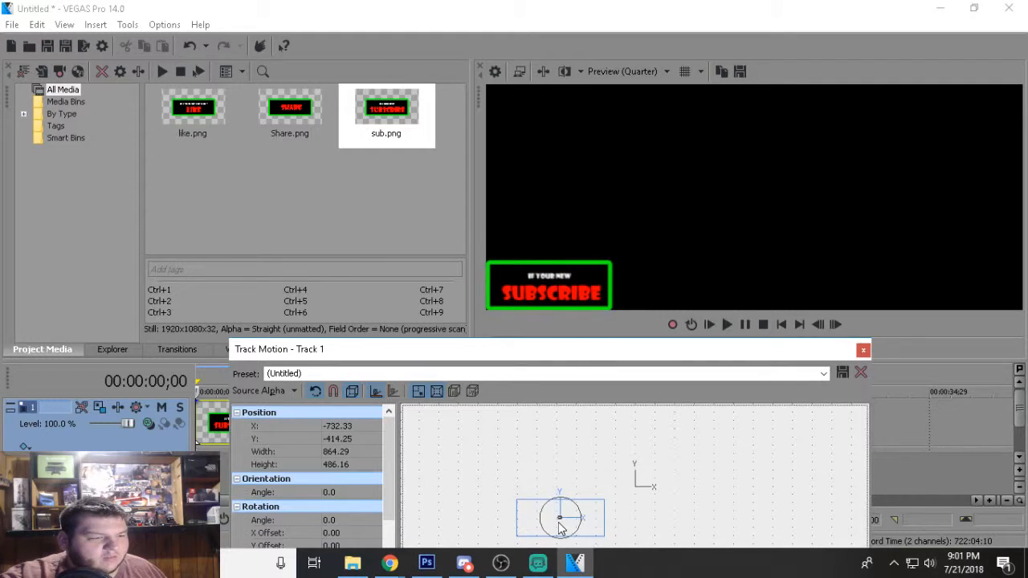
left_click_drag(560, 523, 562, 527)
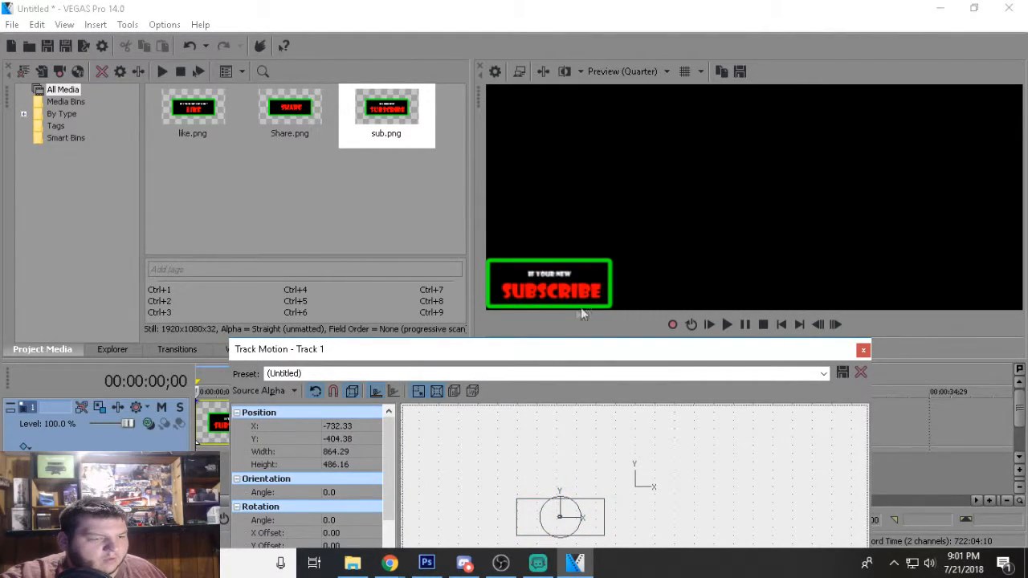
Move the banner horizontally out past the frame's left edge to about X -1191 and save this track motion as preset "Call".
left_click_drag(715, 363, 803, 270)
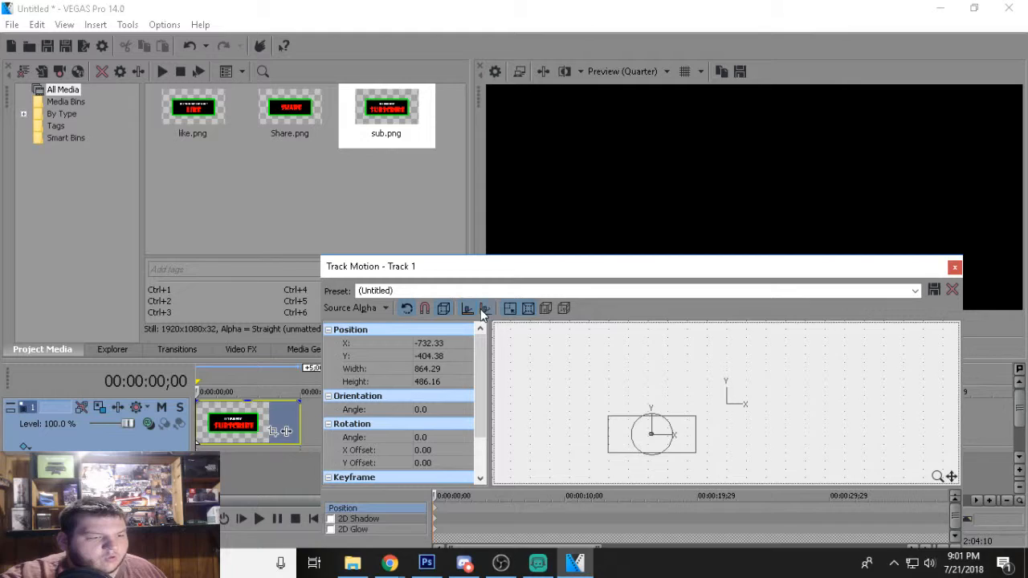
left_click_drag(532, 268, 573, 312)
left_click_drag(722, 491, 676, 495)
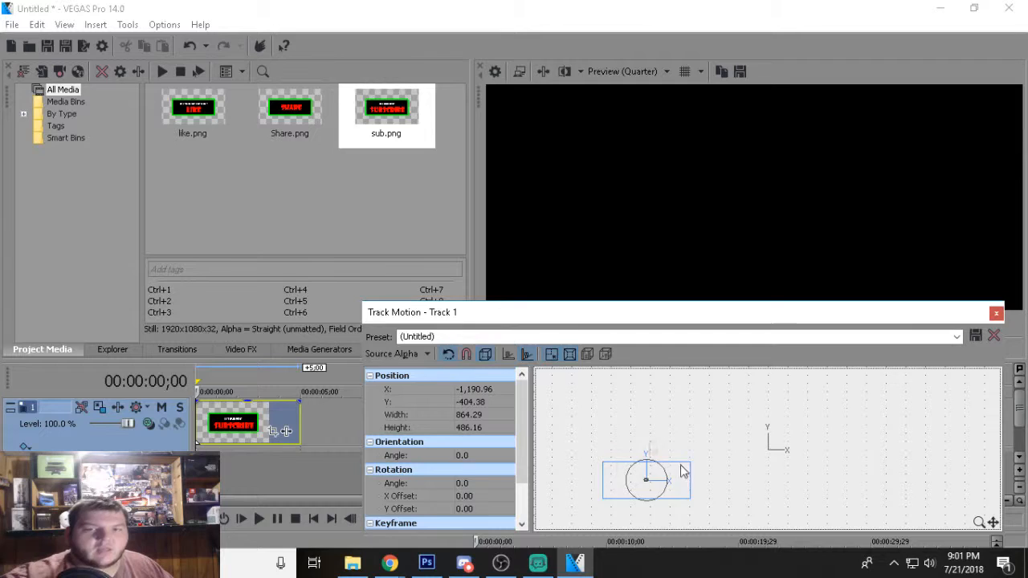
left_click(515, 336)
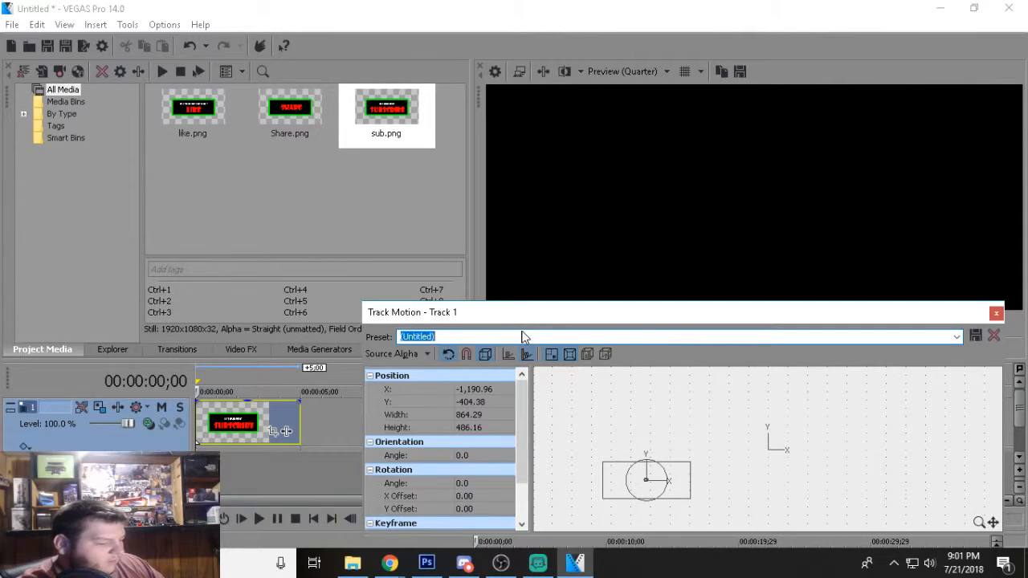
type("Call")
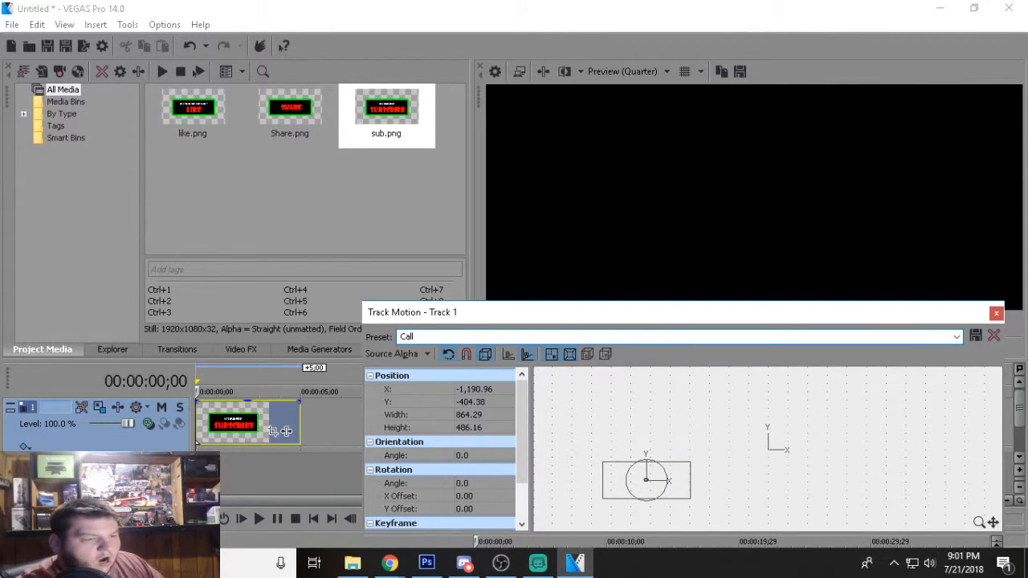
left_click(974, 341)
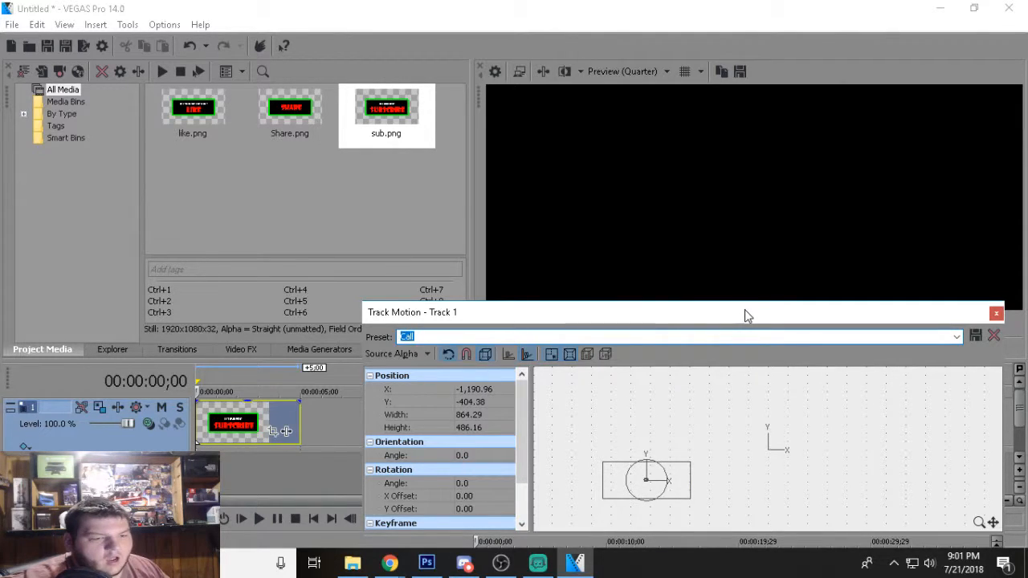
Move the banner back into the frame's lower-left corner at about X -732 and save this track motion as preset "Call 2".
left_click_drag(742, 315, 724, 324)
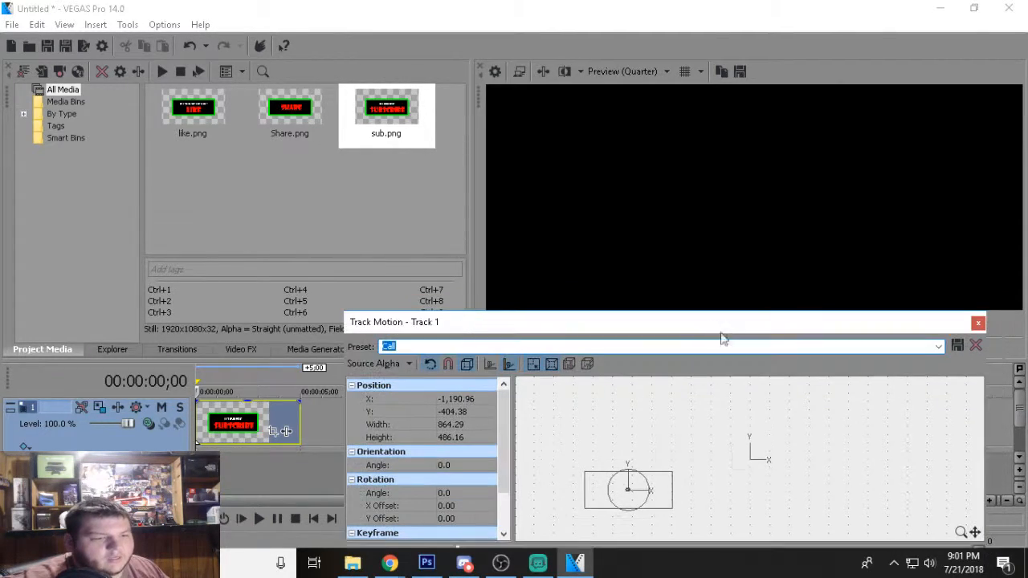
left_click_drag(643, 497, 680, 505)
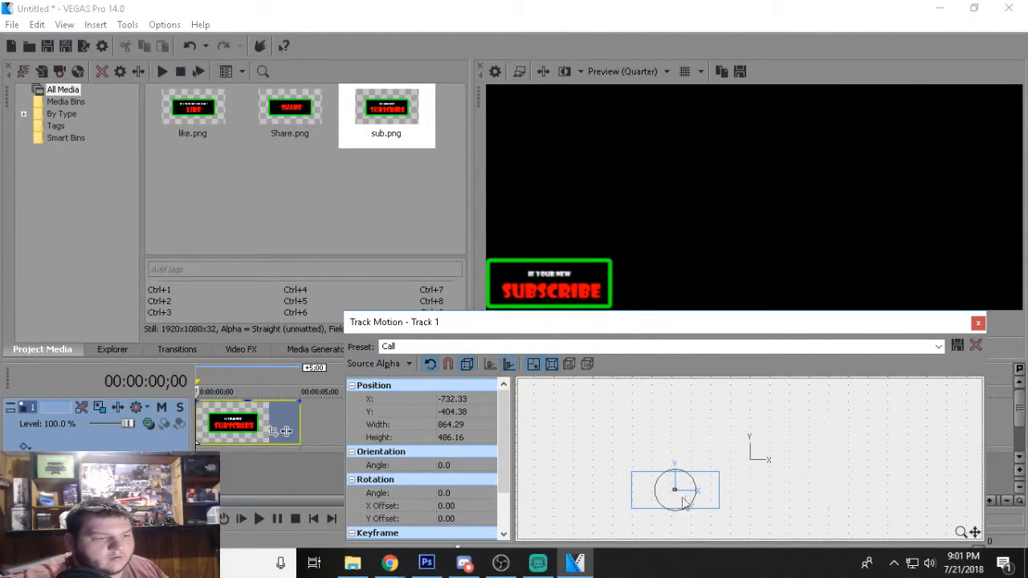
left_click(638, 350)
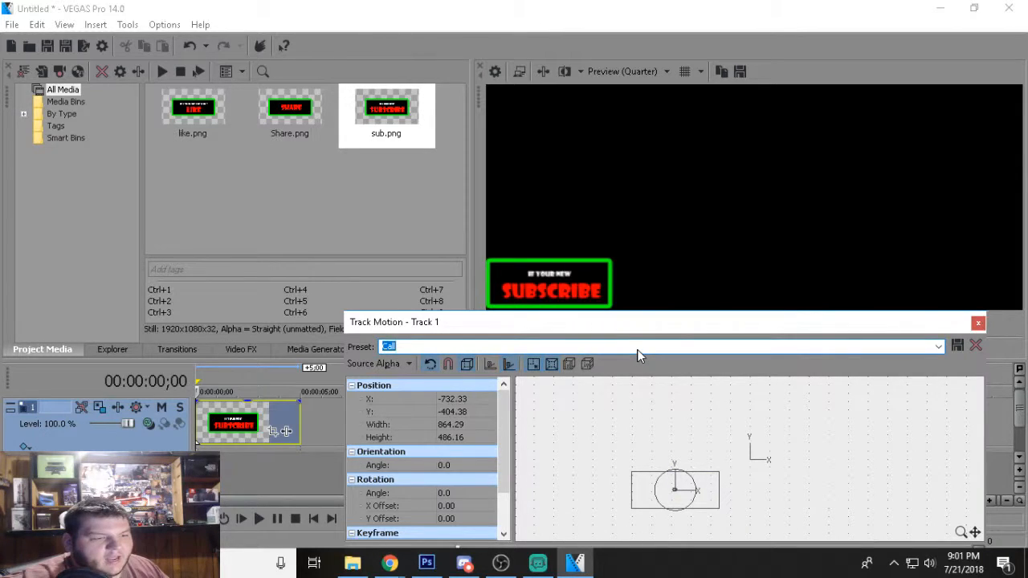
type("Call")
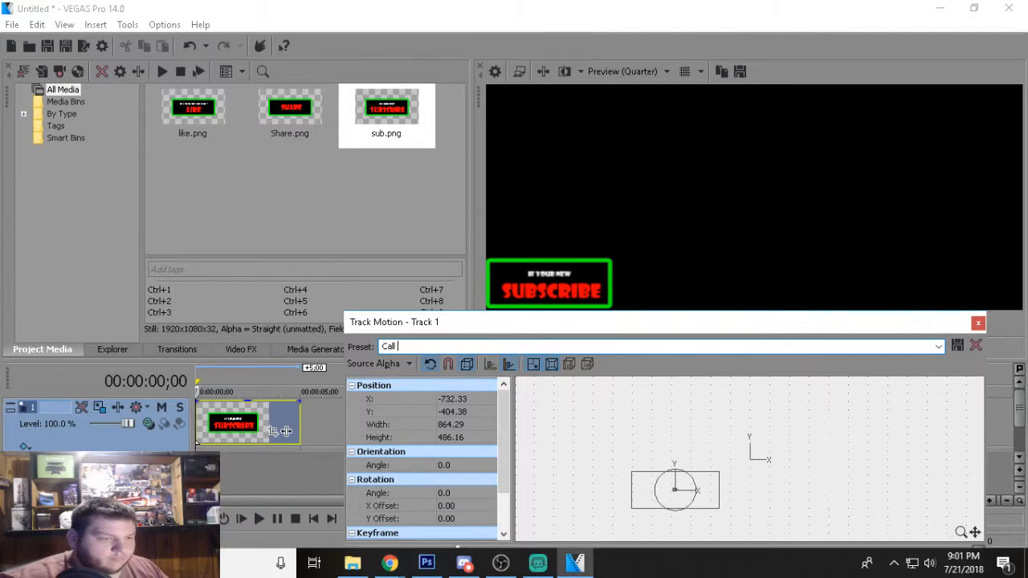
type(" 2")
left_click(957, 344)
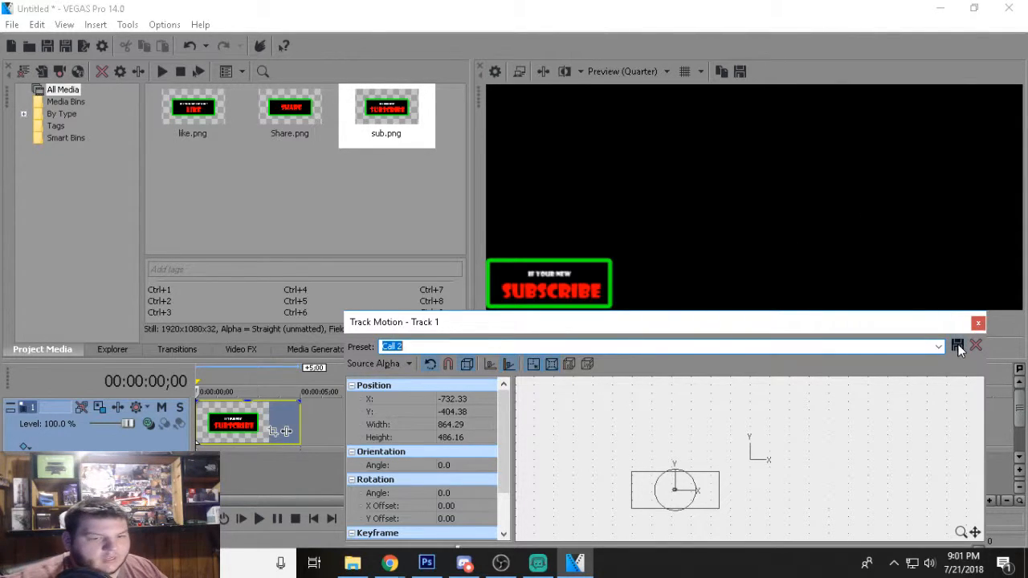
Apply the "Call" preset to the track motion's starting keyframe at 00:00:00;00.
left_click_drag(908, 325, 913, 214)
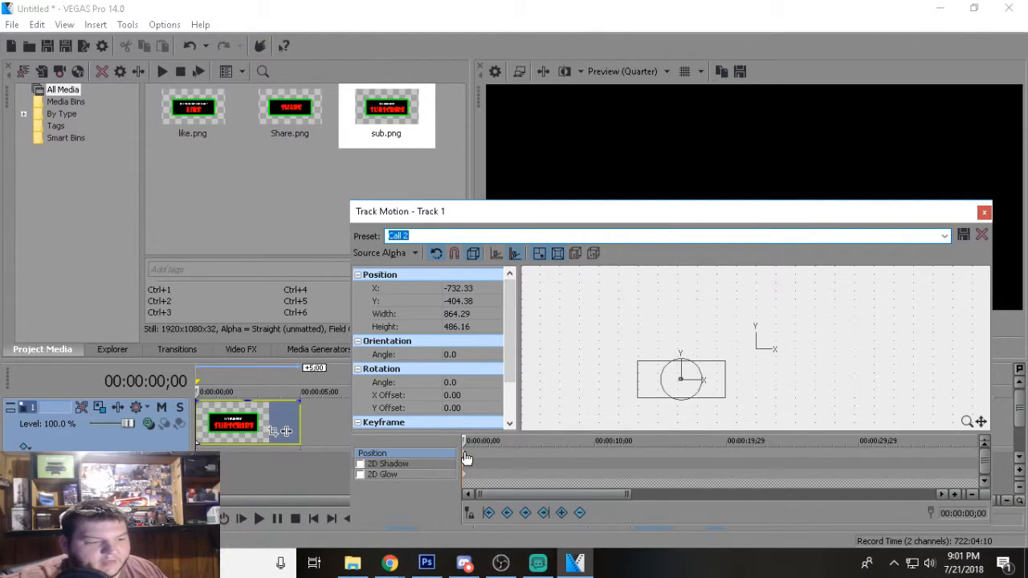
scroll(464, 453, "up", 4)
scroll(466, 458, "down", 3)
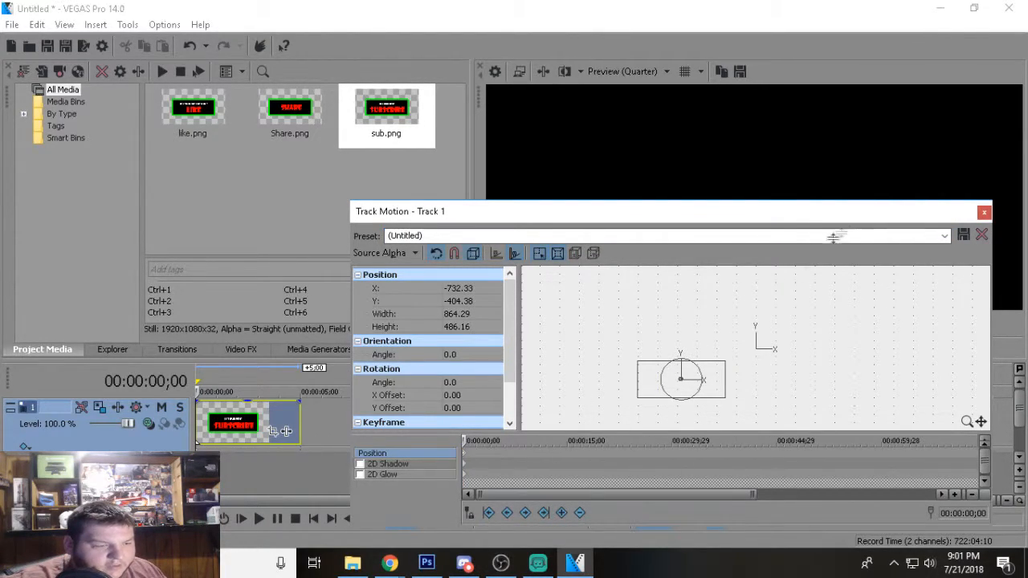
left_click(944, 236)
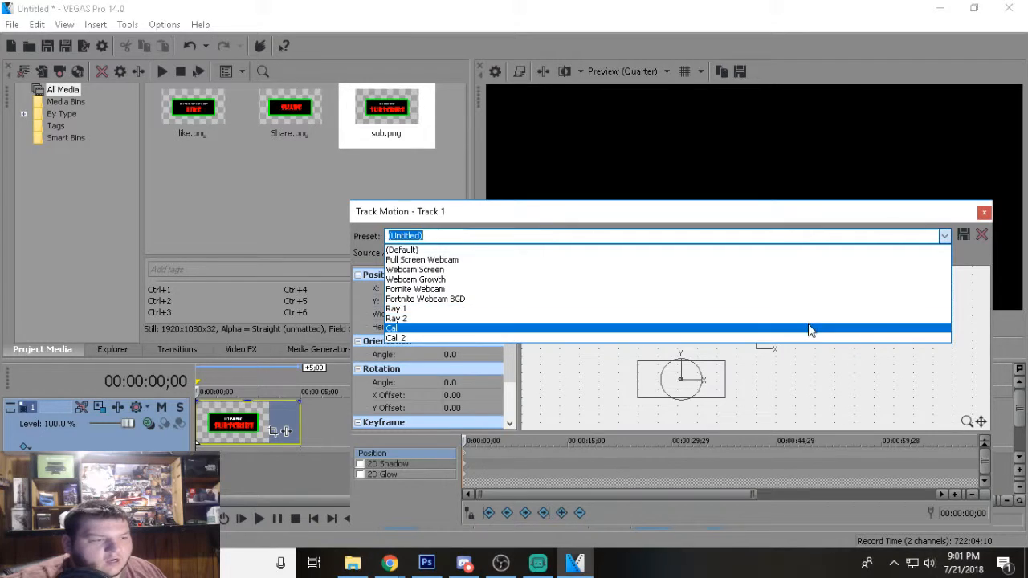
left_click(808, 327)
mouse_move(840, 214)
left_mouse_down()
mouse_move(668, 363)
mouse_move(675, 331)
mouse_move(851, 214)
left_mouse_up()
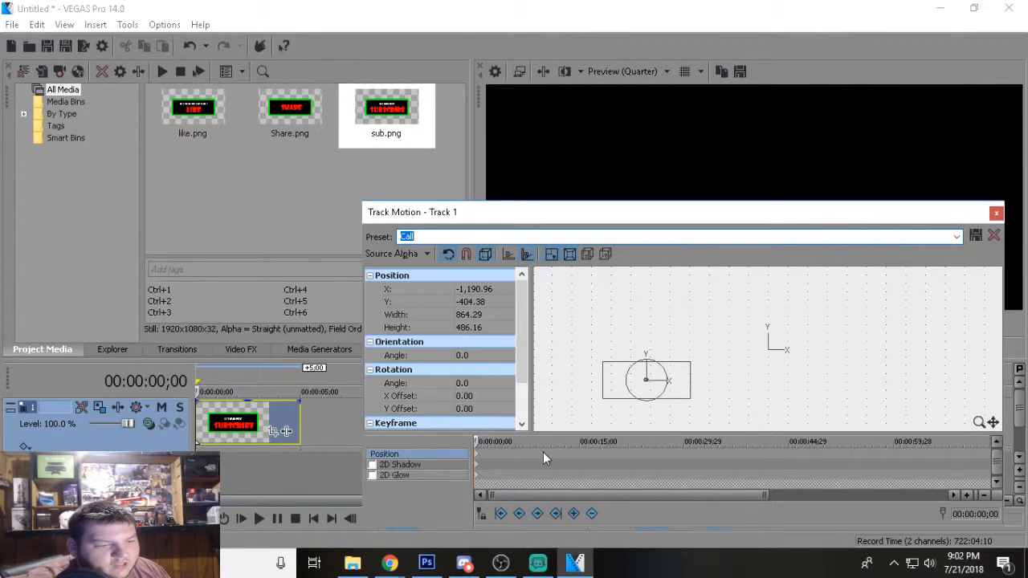
Add a track motion keyframe at 00:00:02;00 using the "Call 2" preset.
left_click(973, 516)
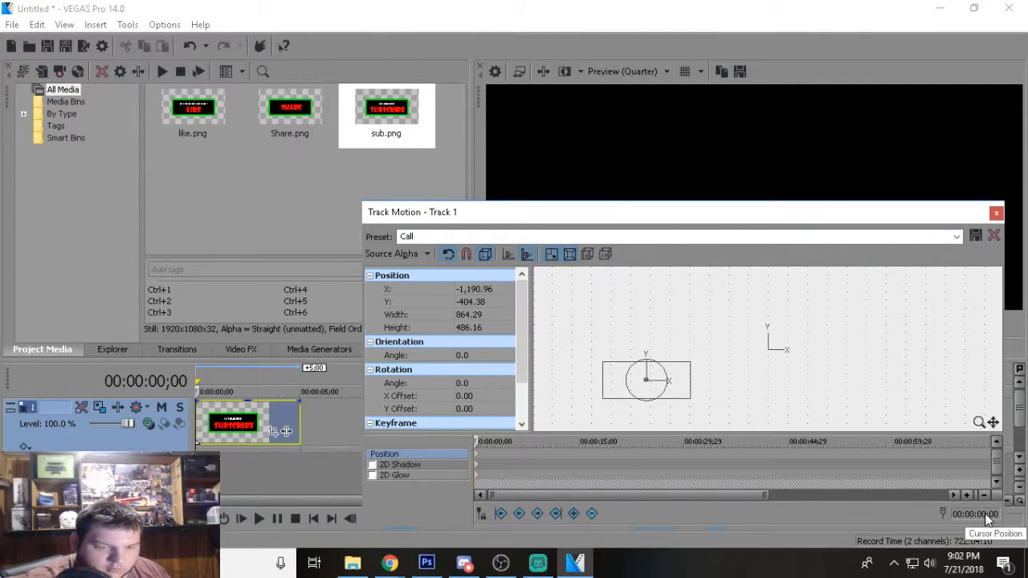
left_click(985, 513)
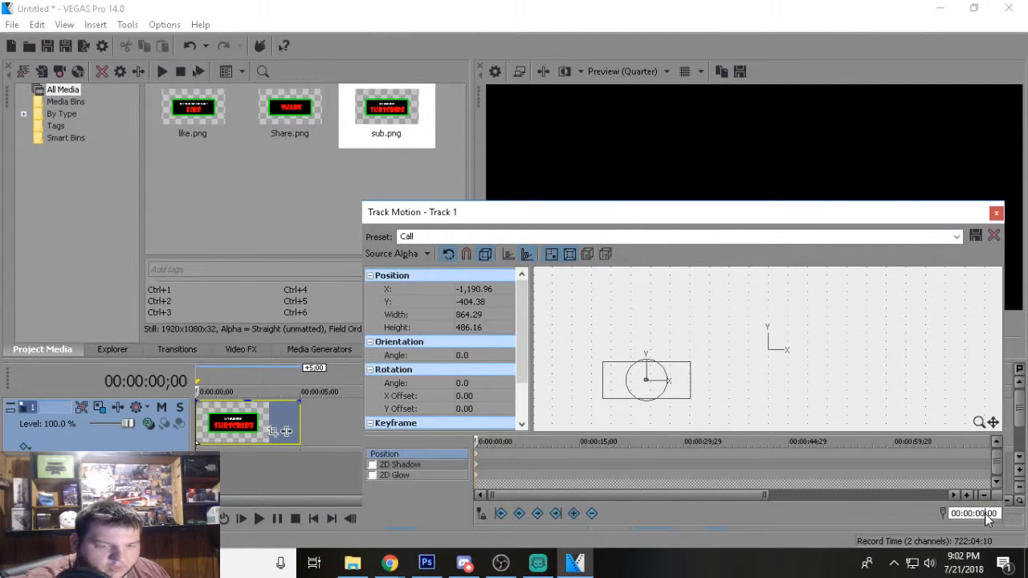
key("BackSpace")
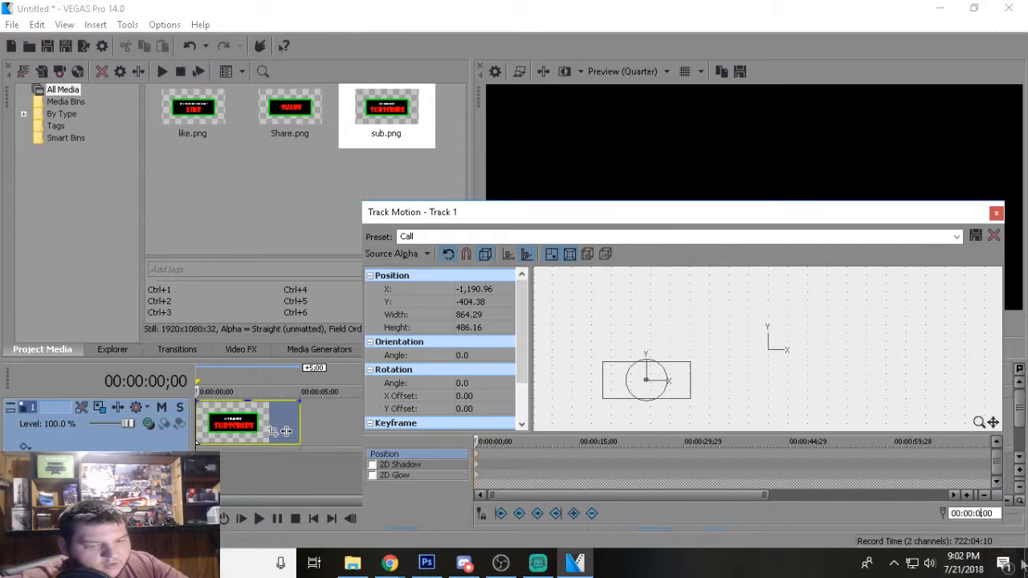
type("2")
key("Return")
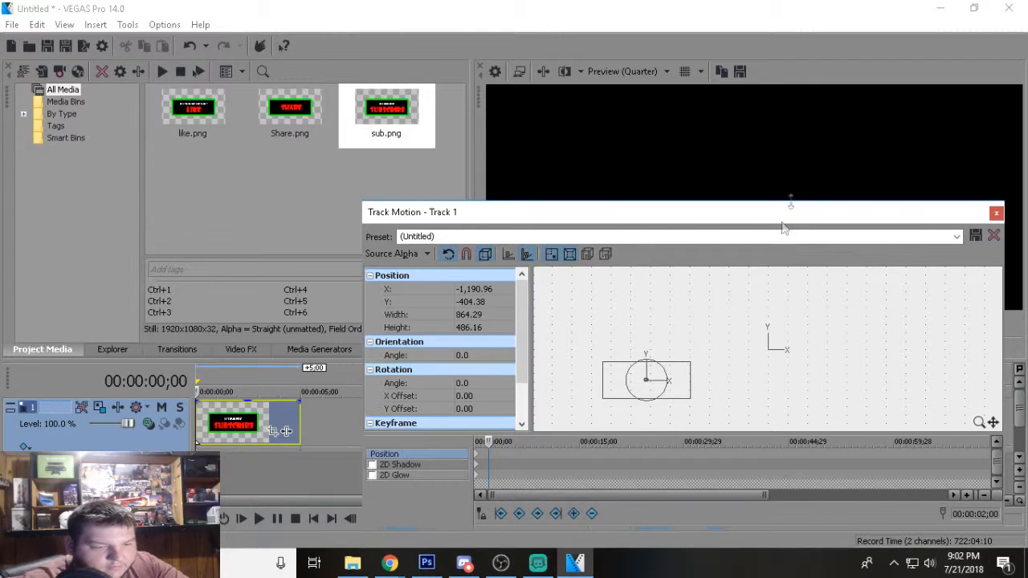
left_click(957, 236)
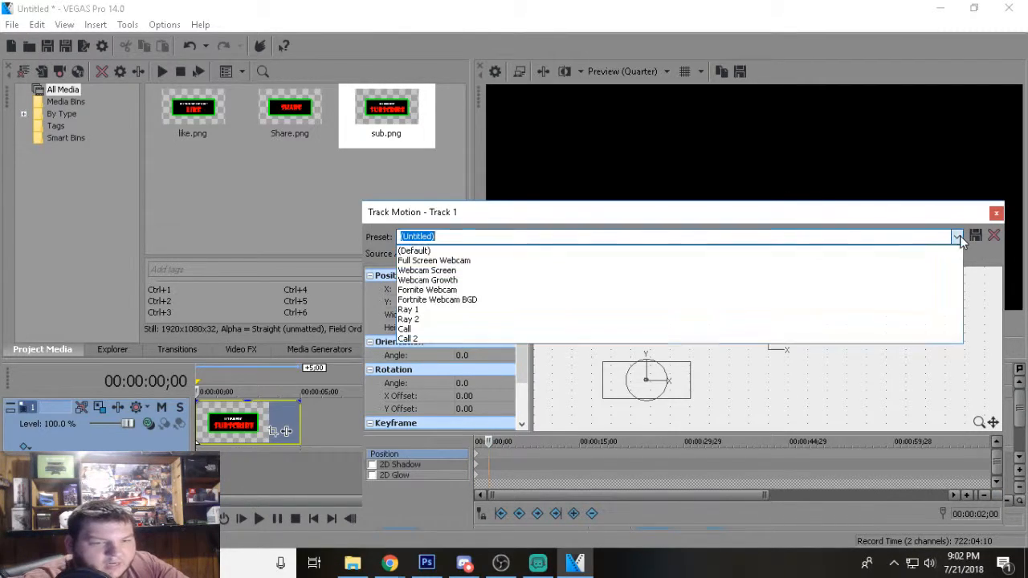
left_click(872, 338)
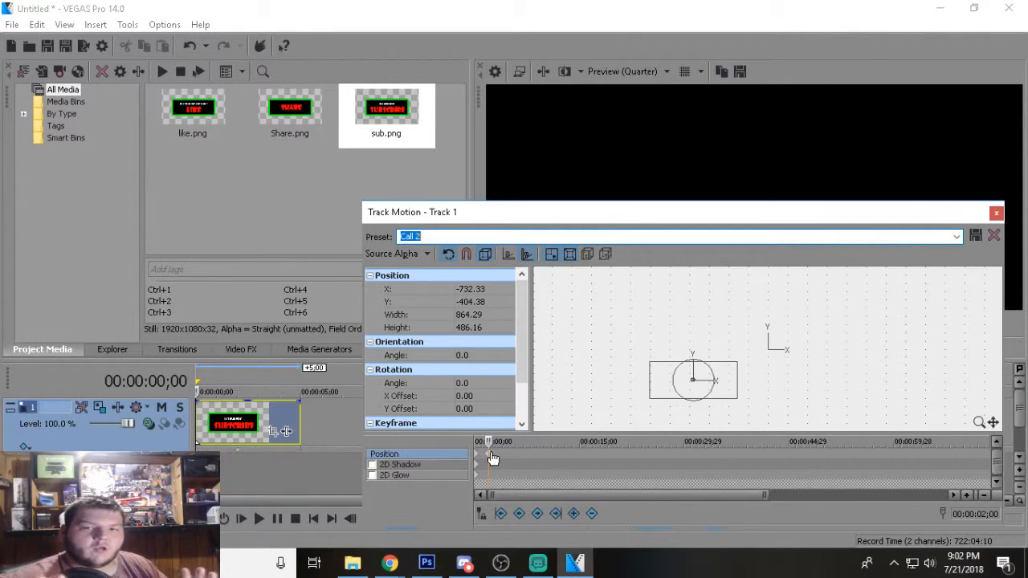
Add a track motion keyframe at 00:00:04;00 with the "Call 2" preset to hold the banner in place.
left_click(985, 515)
left_click(986, 515)
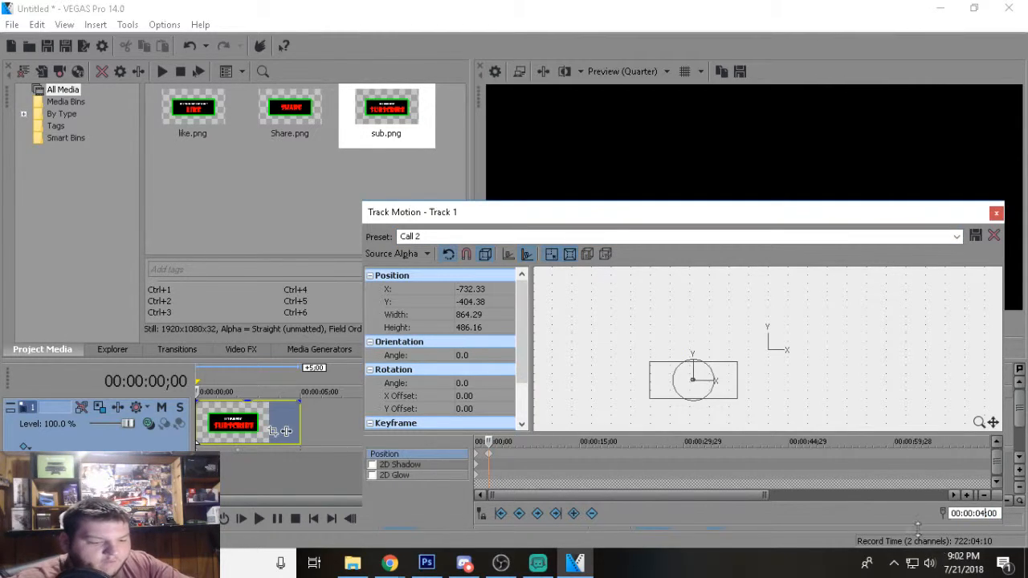
key("Return")
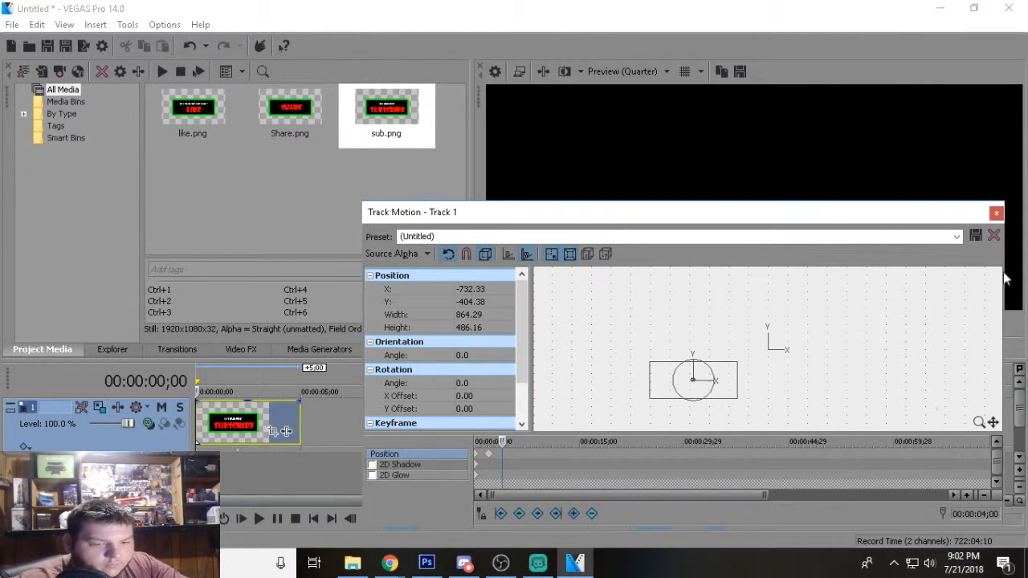
left_click(956, 236)
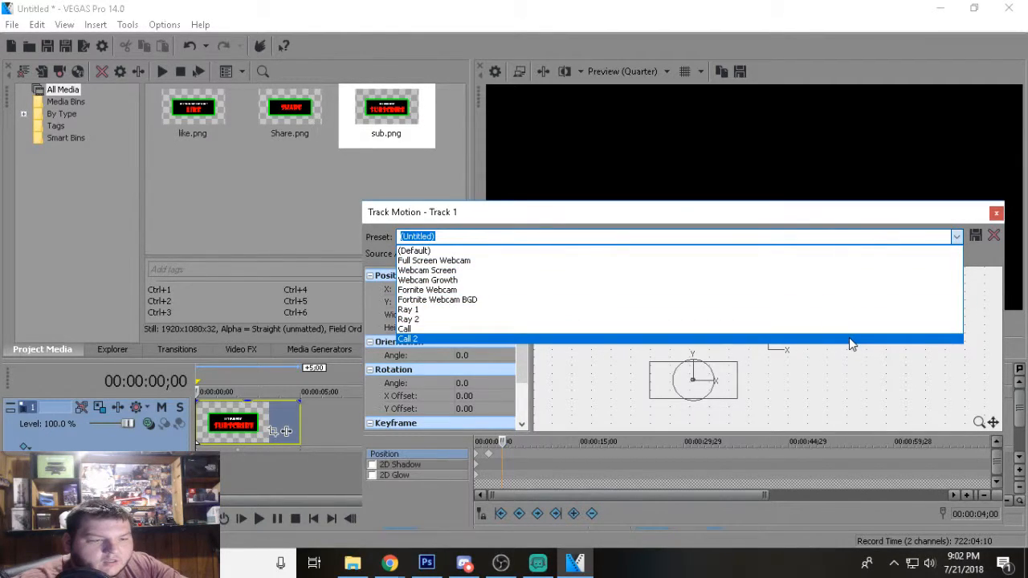
left_click(849, 338)
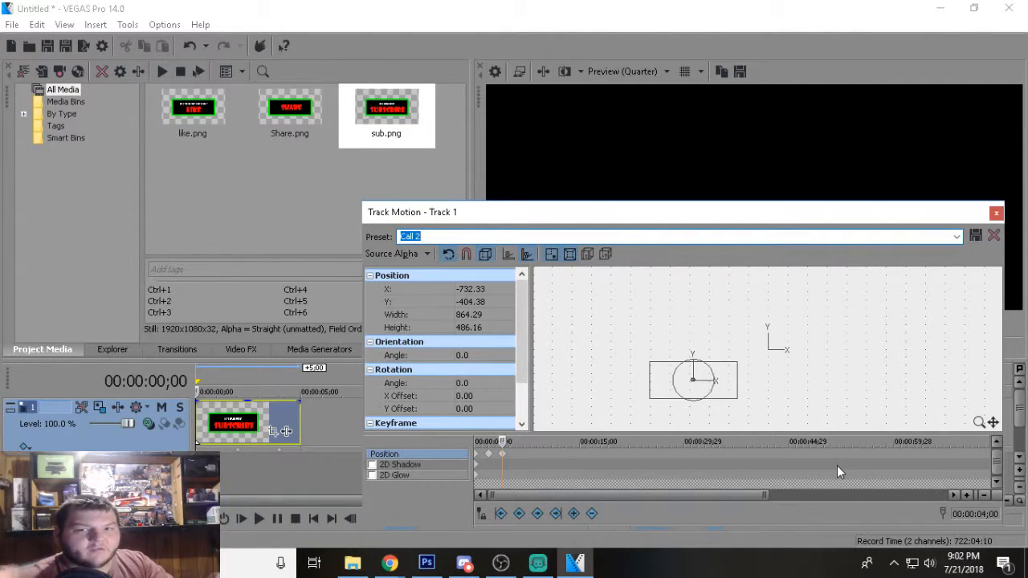
Add a final track motion keyframe at 00:00:05;00 with the "Call" preset to send the banner back out of frame.
left_click(984, 514)
left_click(984, 514)
key("BackSpace")
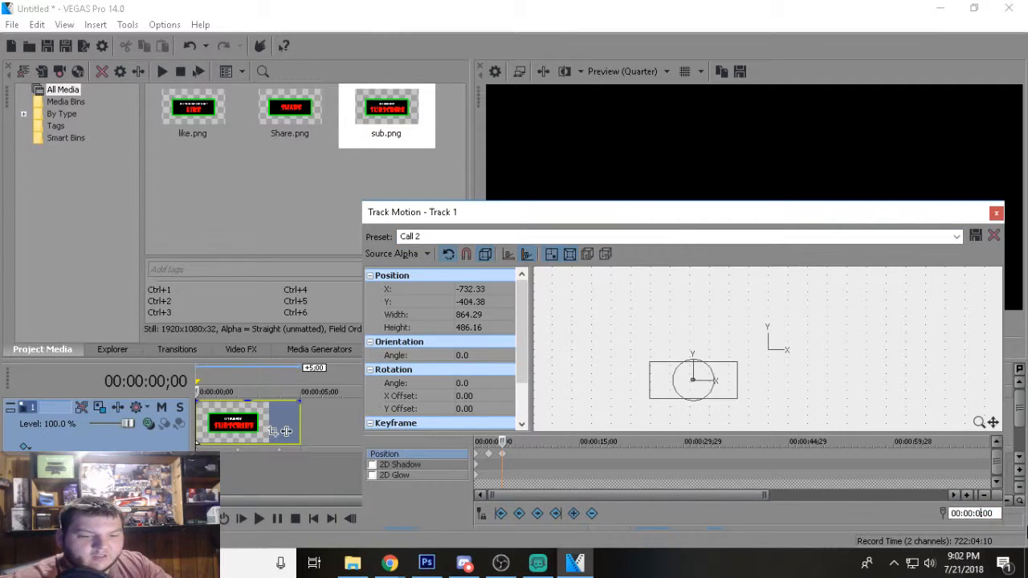
type("5")
key("Return")
left_click(956, 236)
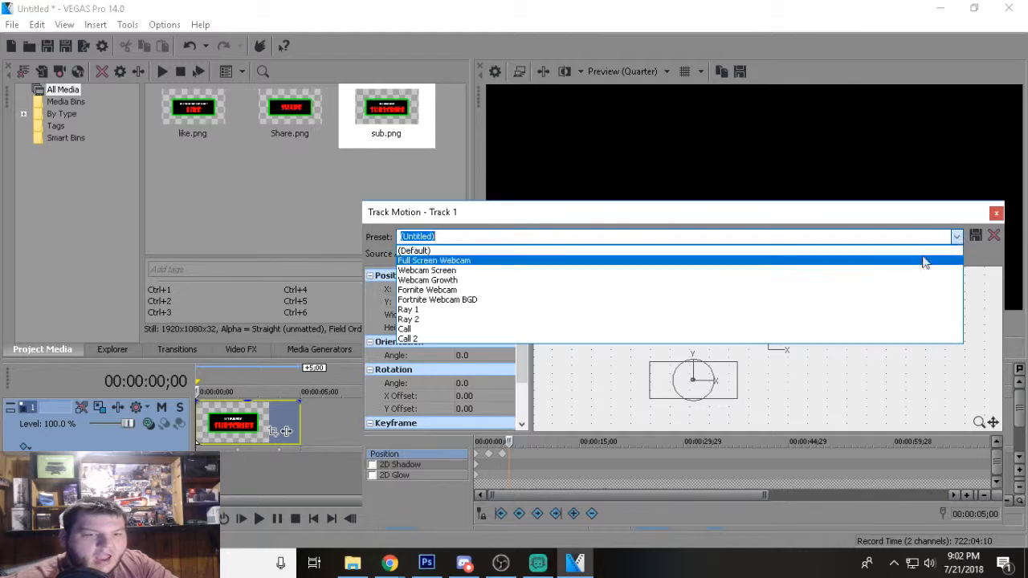
left_click(860, 329)
Close the track motion settings and play the banner animation through once in the video preview.
left_click(996, 212)
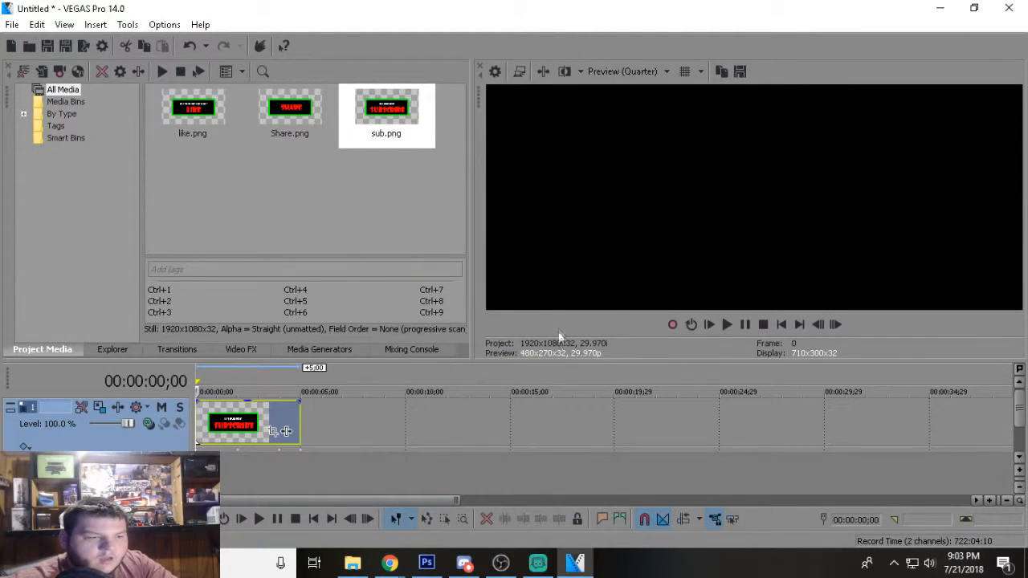
left_click(726, 325)
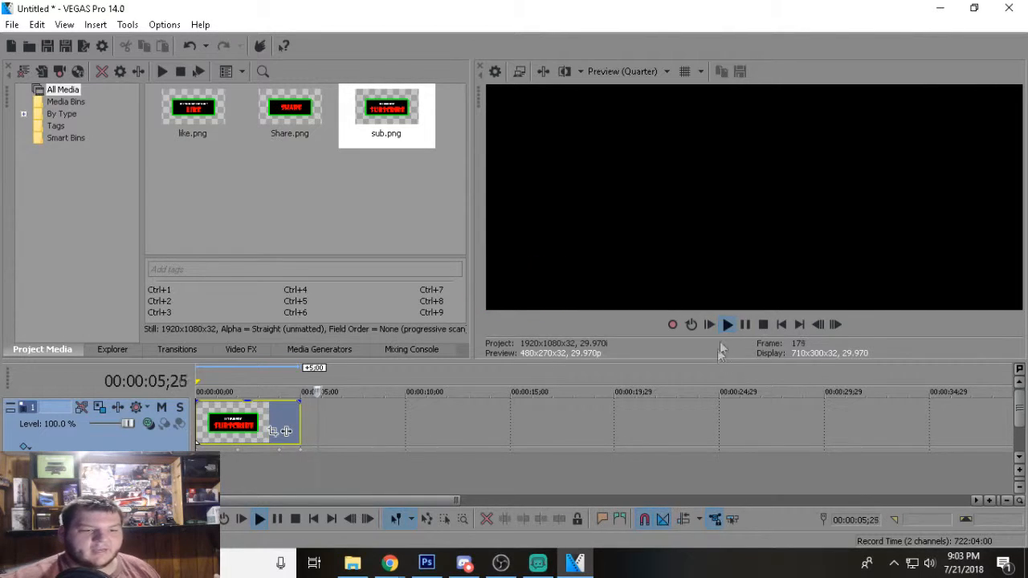
left_click(750, 321)
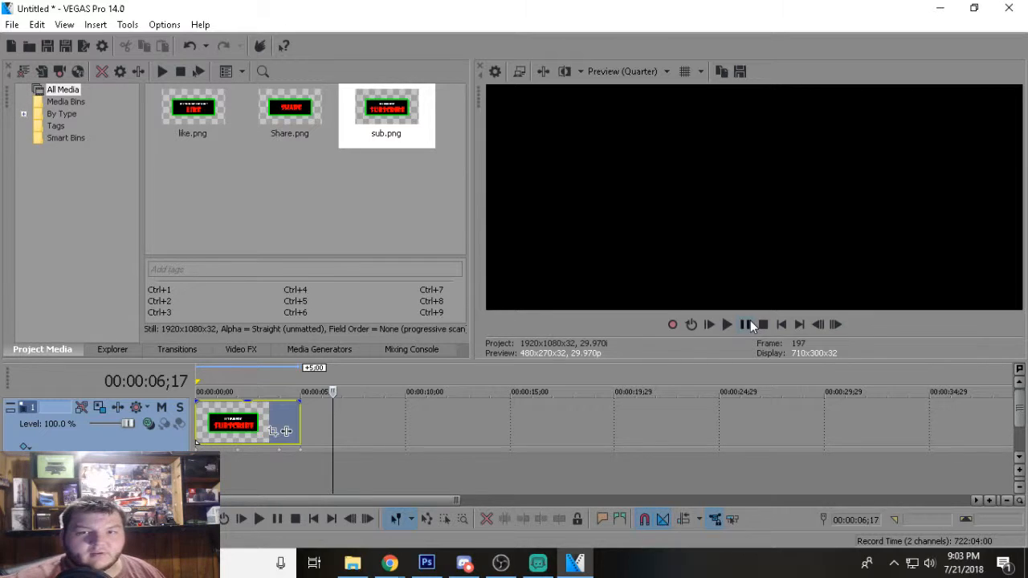
Start rendering the project to a file and choose the 3 Mbps Video template of the QuickTime 7 (*.mov) format.
left_click(12, 24)
left_click(72, 140)
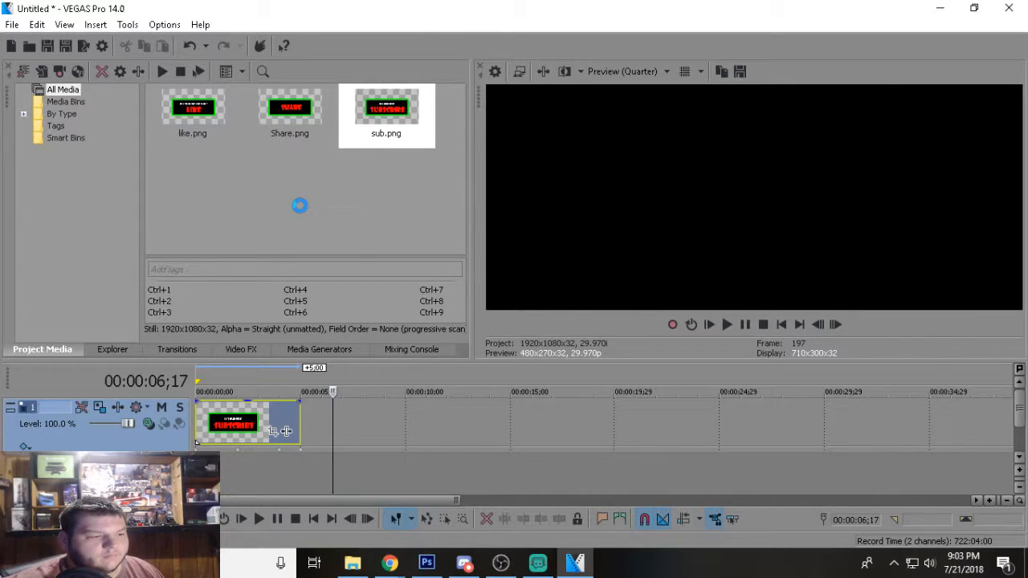
scroll(427, 244, "down", 5)
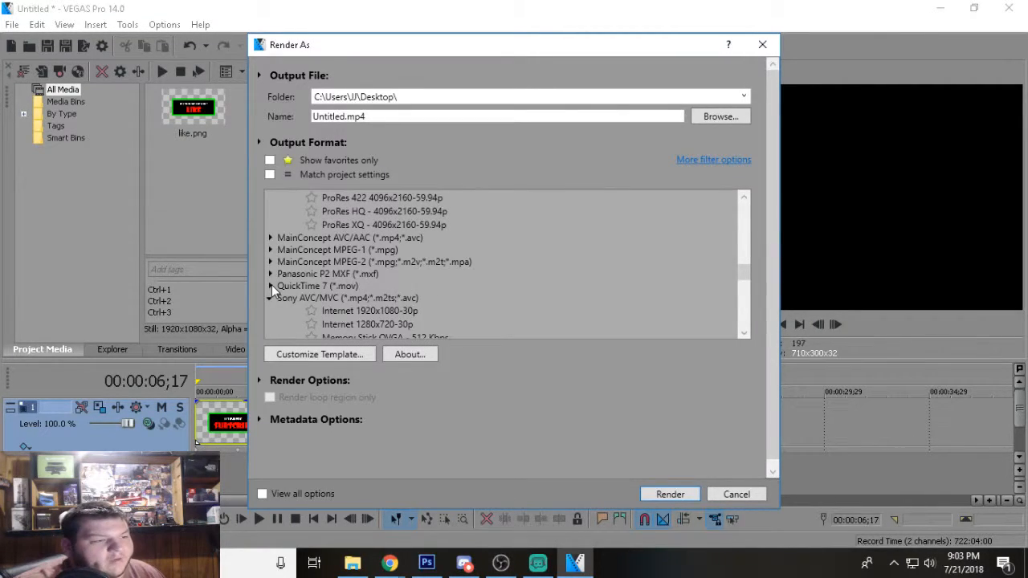
left_click(271, 286)
scroll(416, 286, "down", 3)
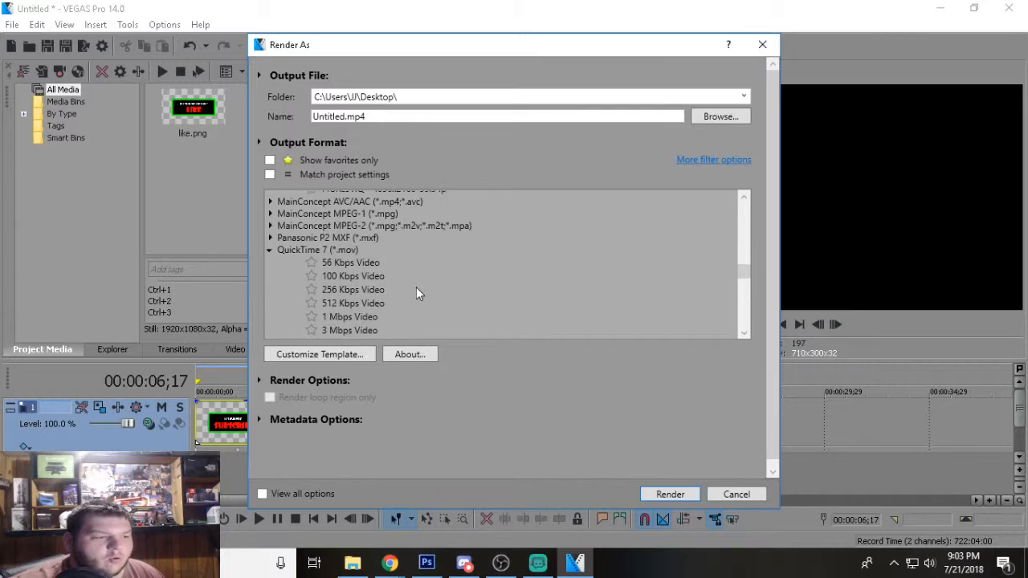
scroll(337, 256, "up", 1)
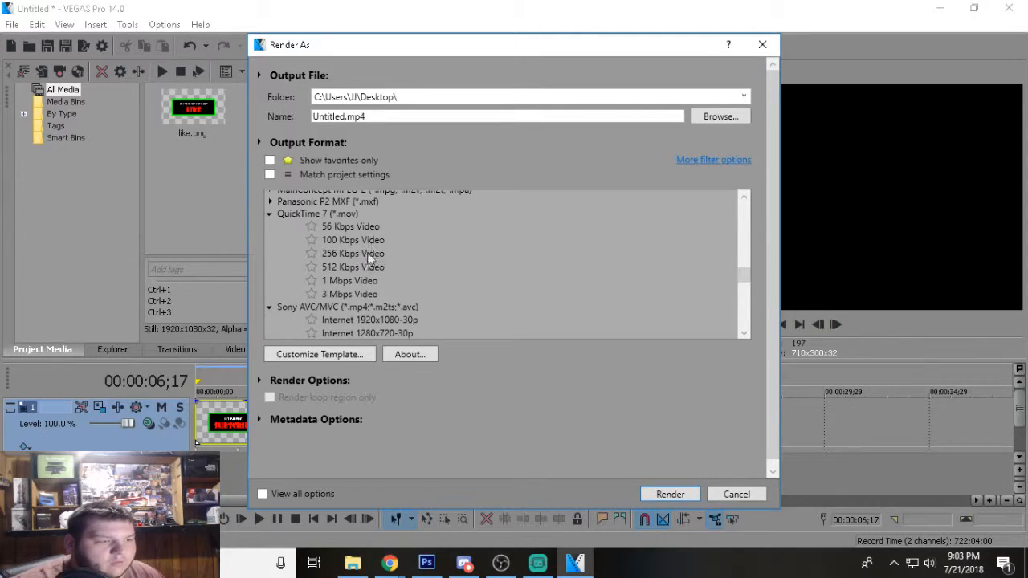
left_click(362, 298)
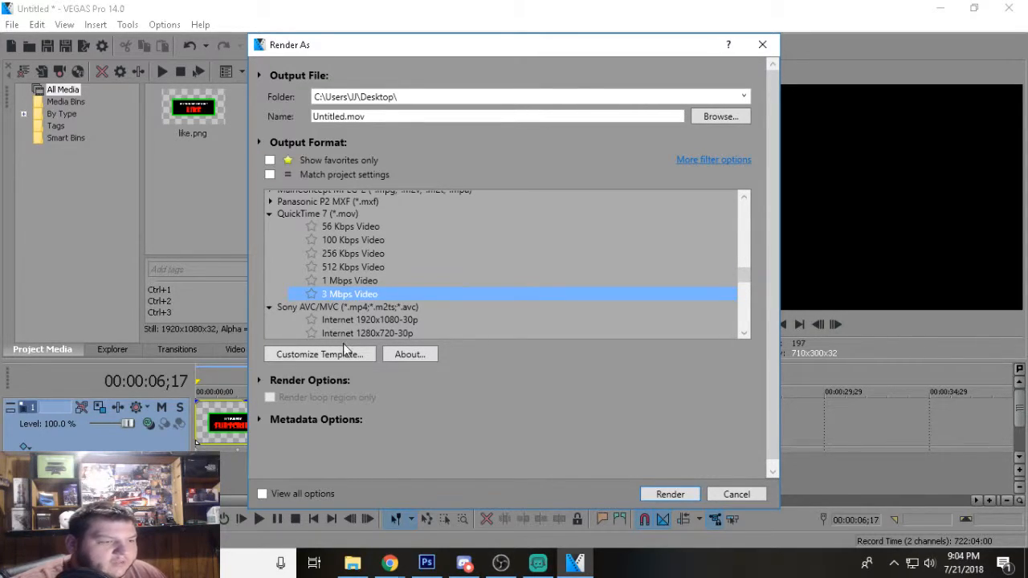
Customize the 3 Mbps Video template to use PNG as its video format.
left_click(343, 356)
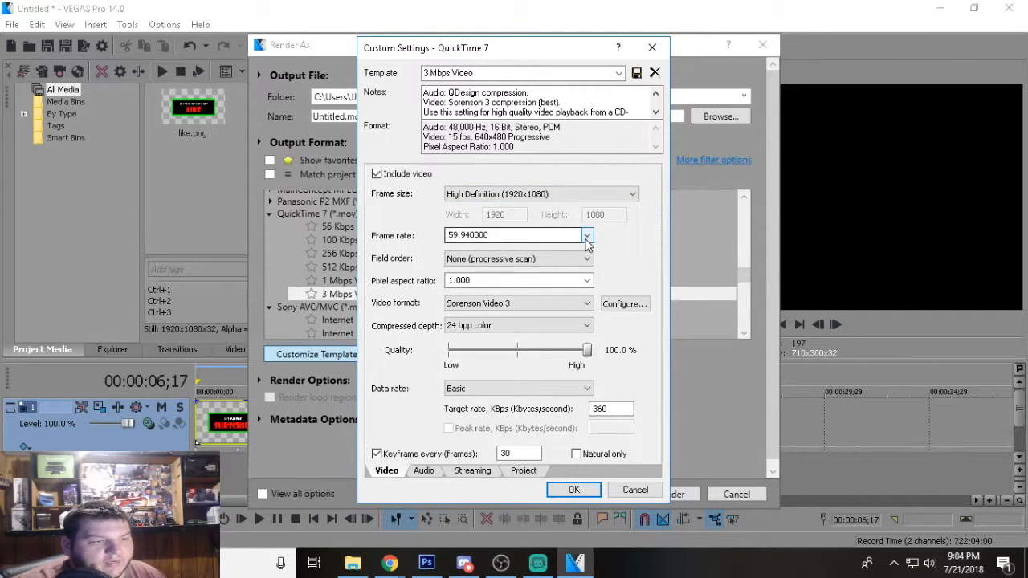
left_click(467, 302)
left_click(468, 485)
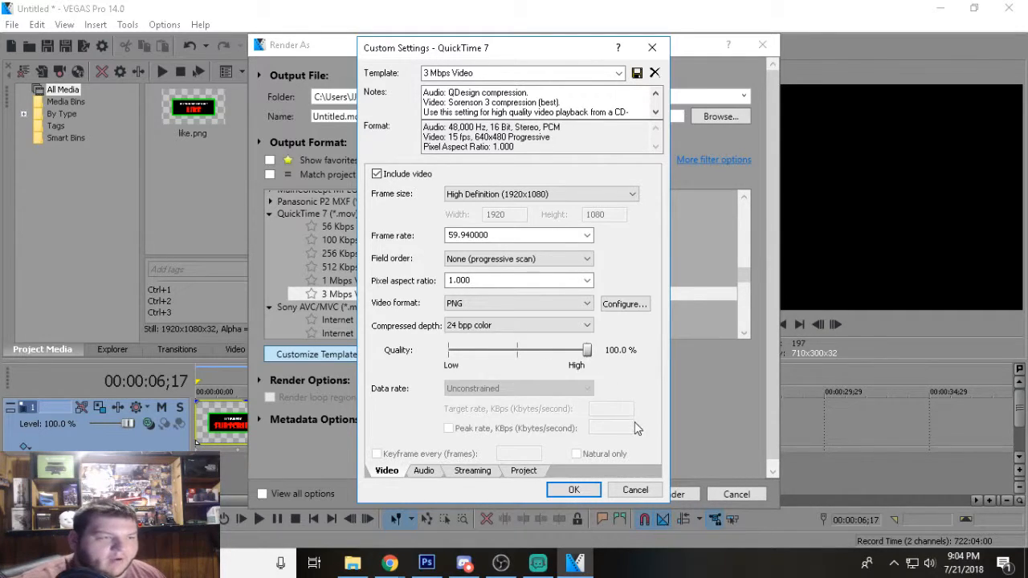
left_click(587, 490)
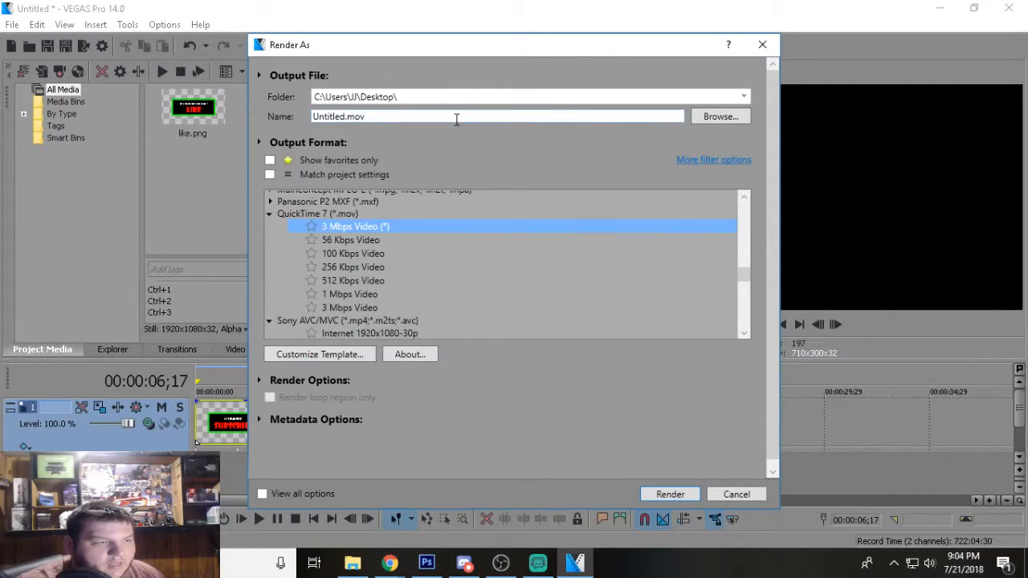
Name the output file "Sub" and render it to the Desktop folder.
double_click(457, 118)
double_click(457, 118)
left_click_drag(457, 118, 222, 139)
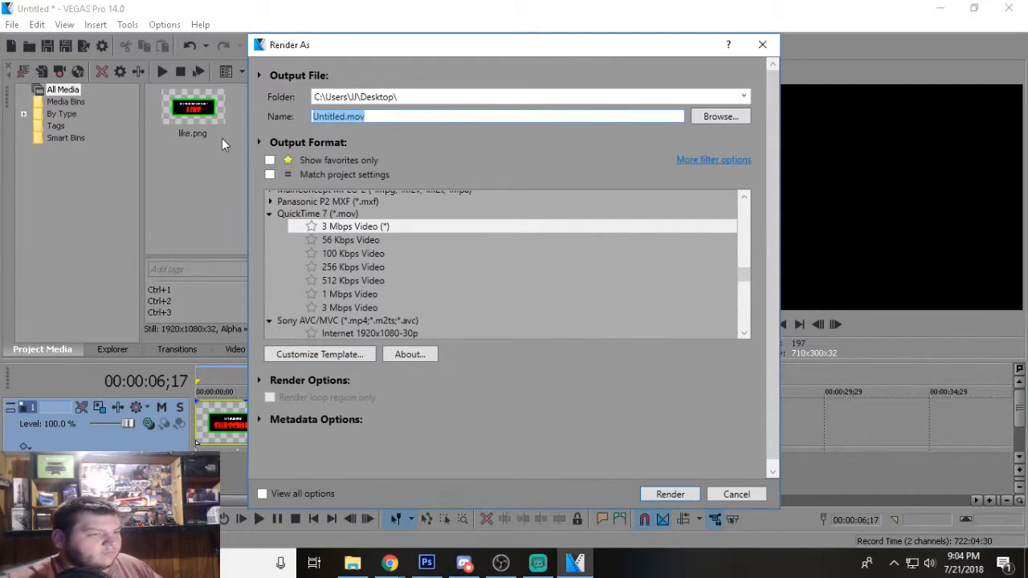
type("Sub")
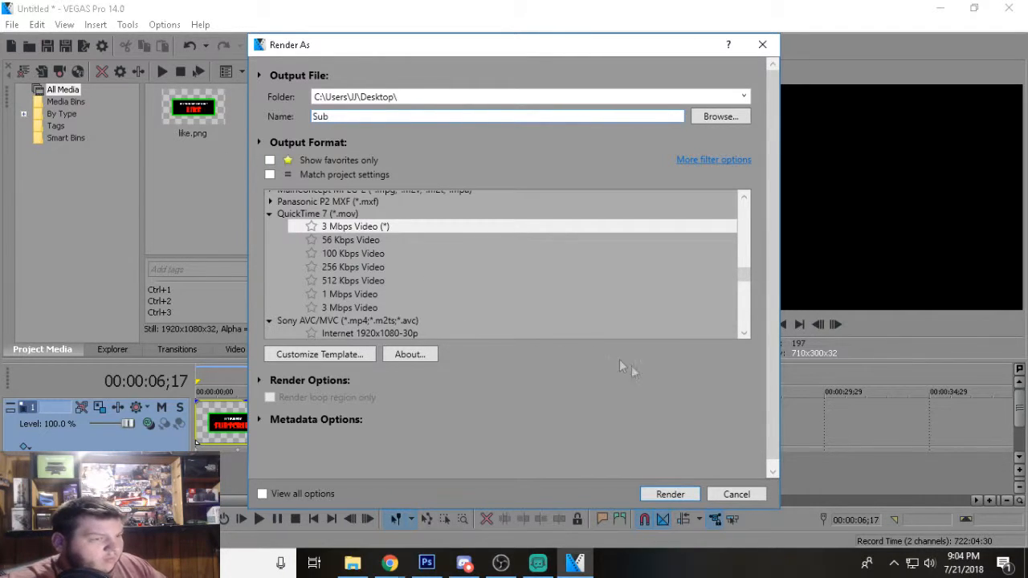
left_click(663, 492)
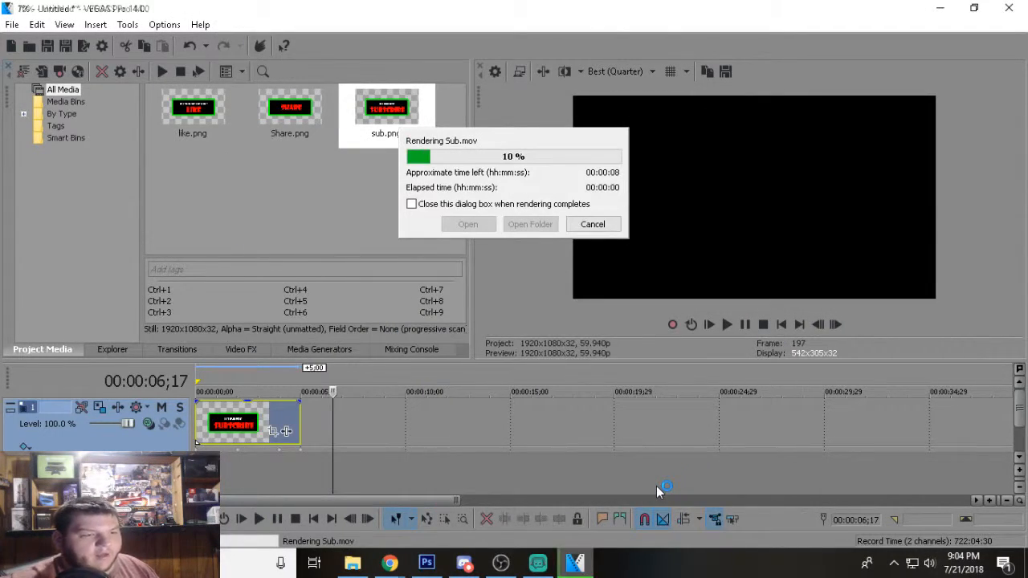